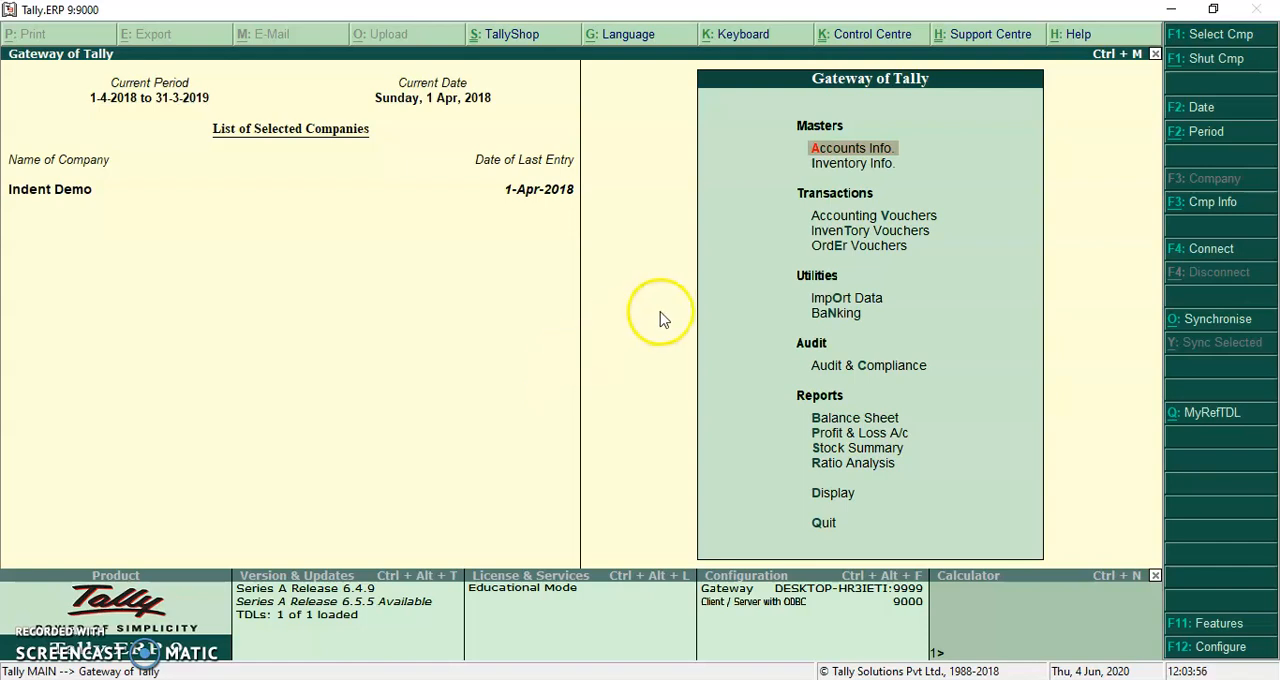
Start a new order voucher and set its voucher type to Indent Vch
key("Down")
key("Down")
key("Down")
key("Down")
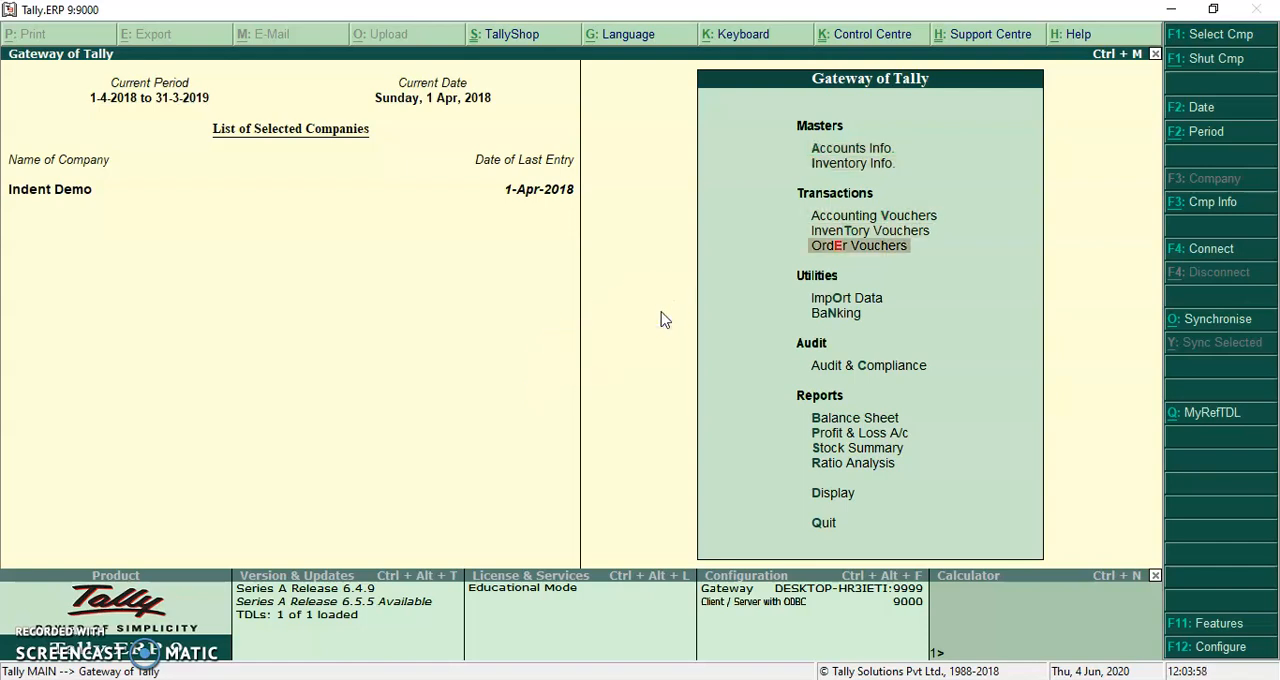
key("Return")
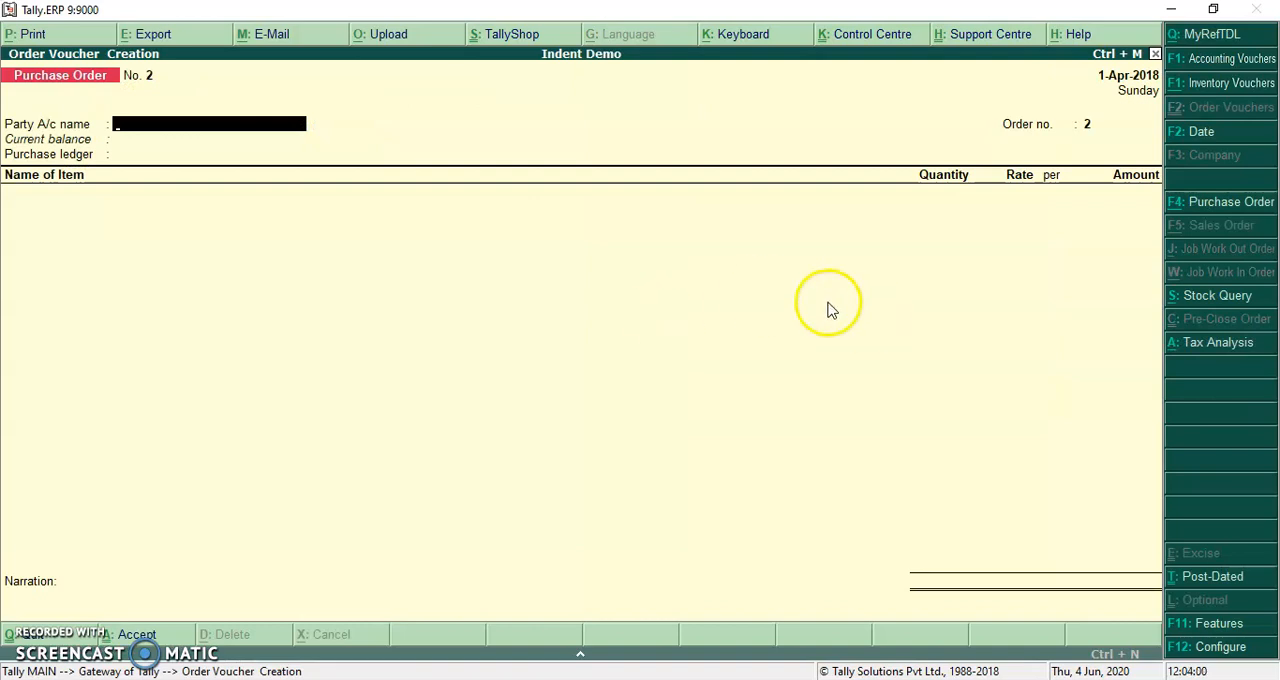
left_click(1222, 208)
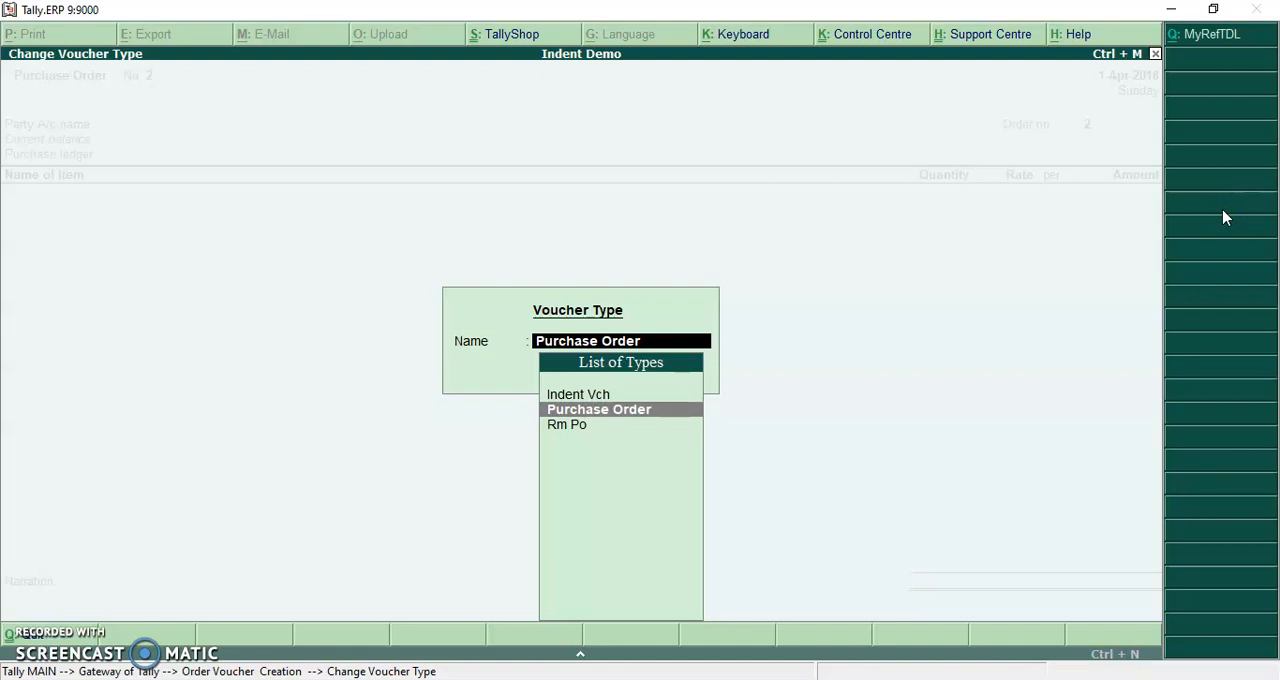
key("Up")
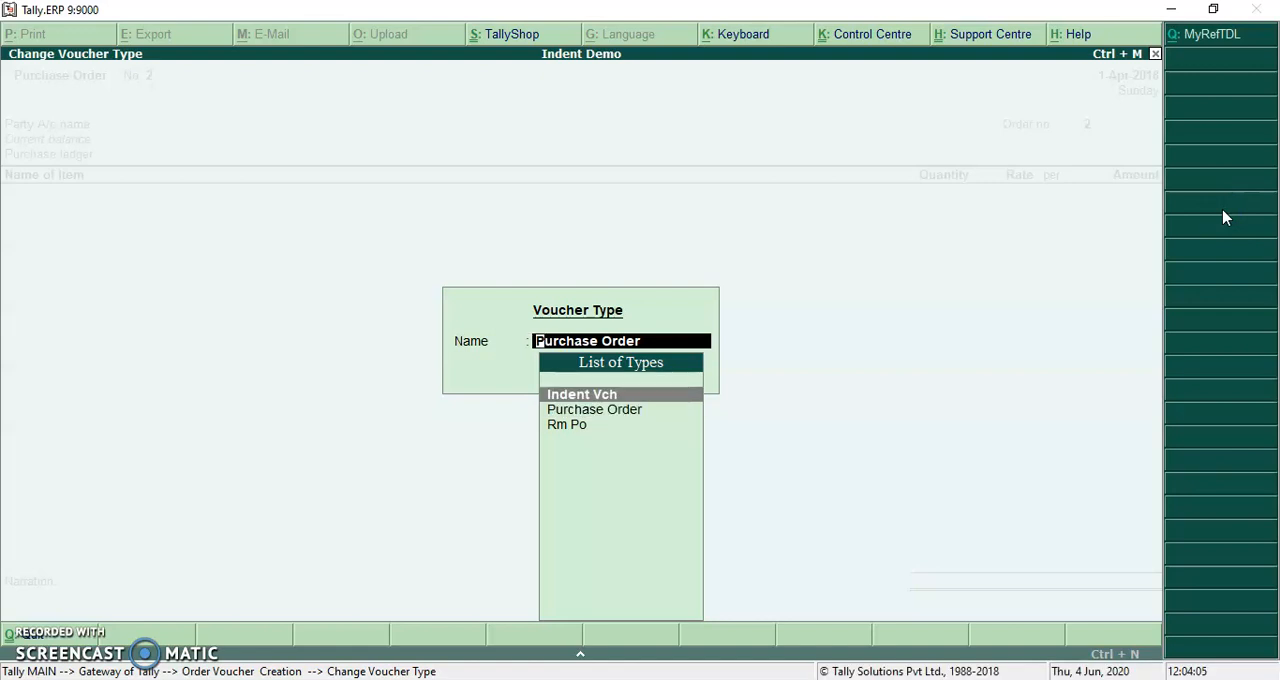
key("Return")
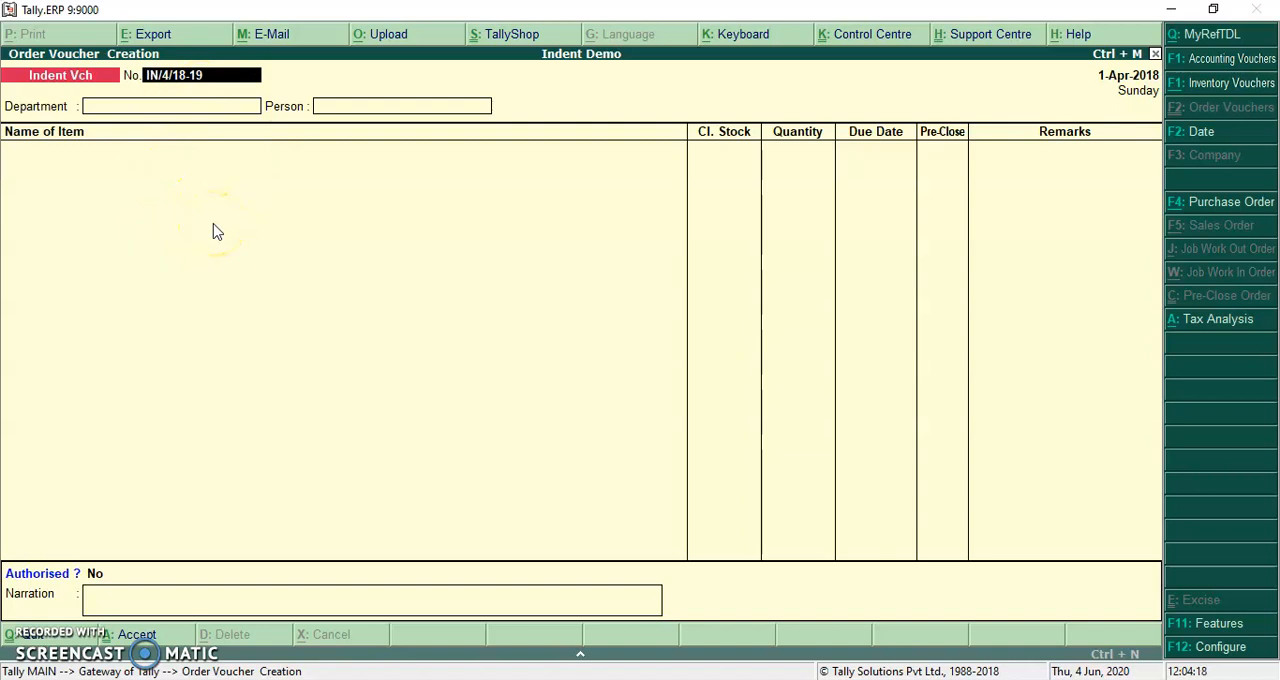
Keep the proposed voucher number, set the department to Printing, and choose the listed requesting person
key("Return")
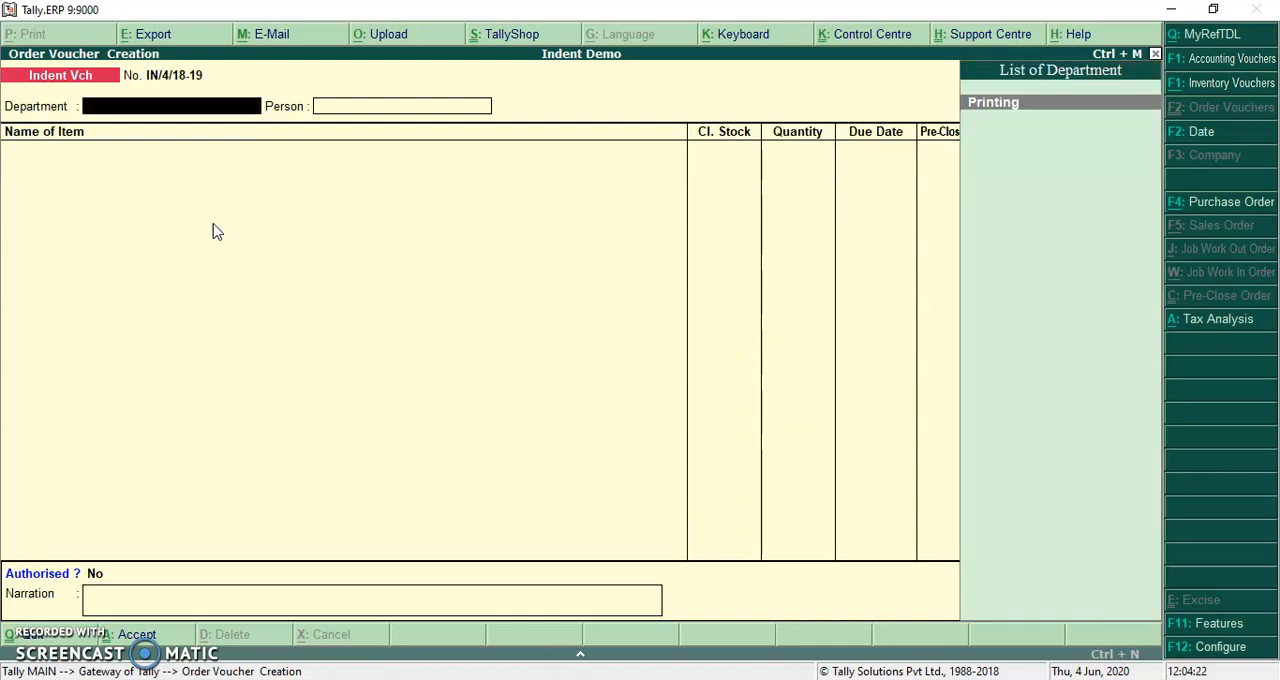
key("Return")
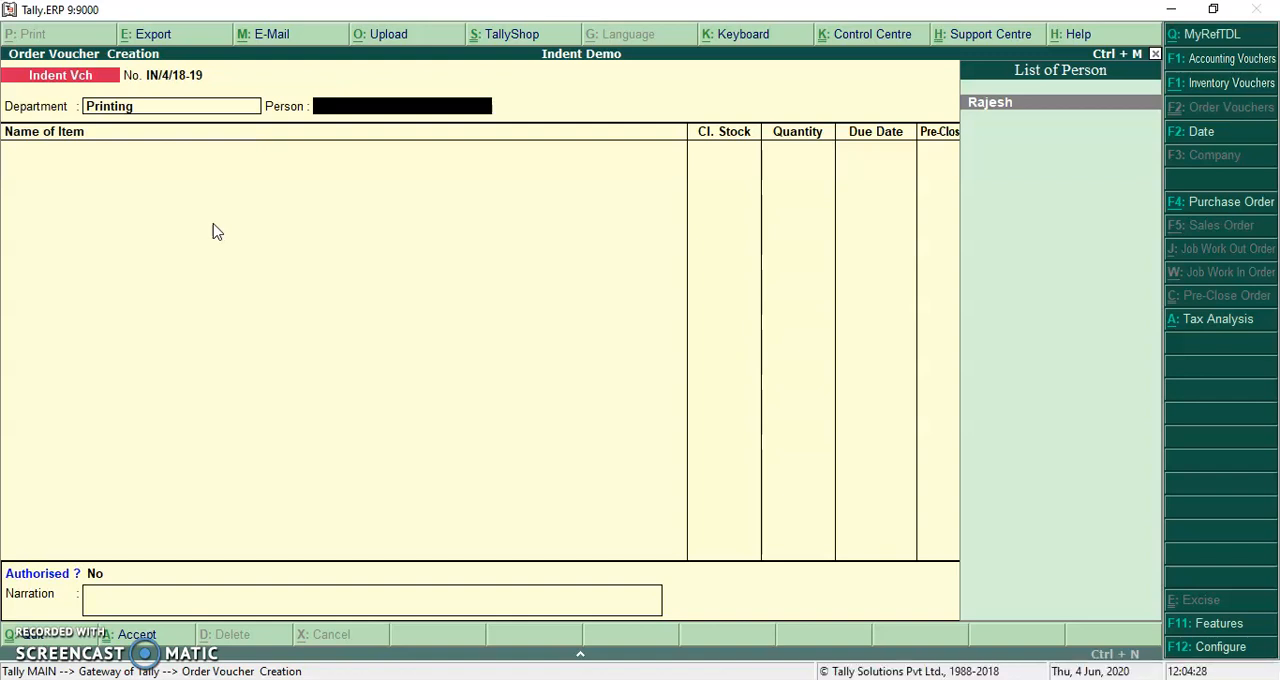
key("Return")
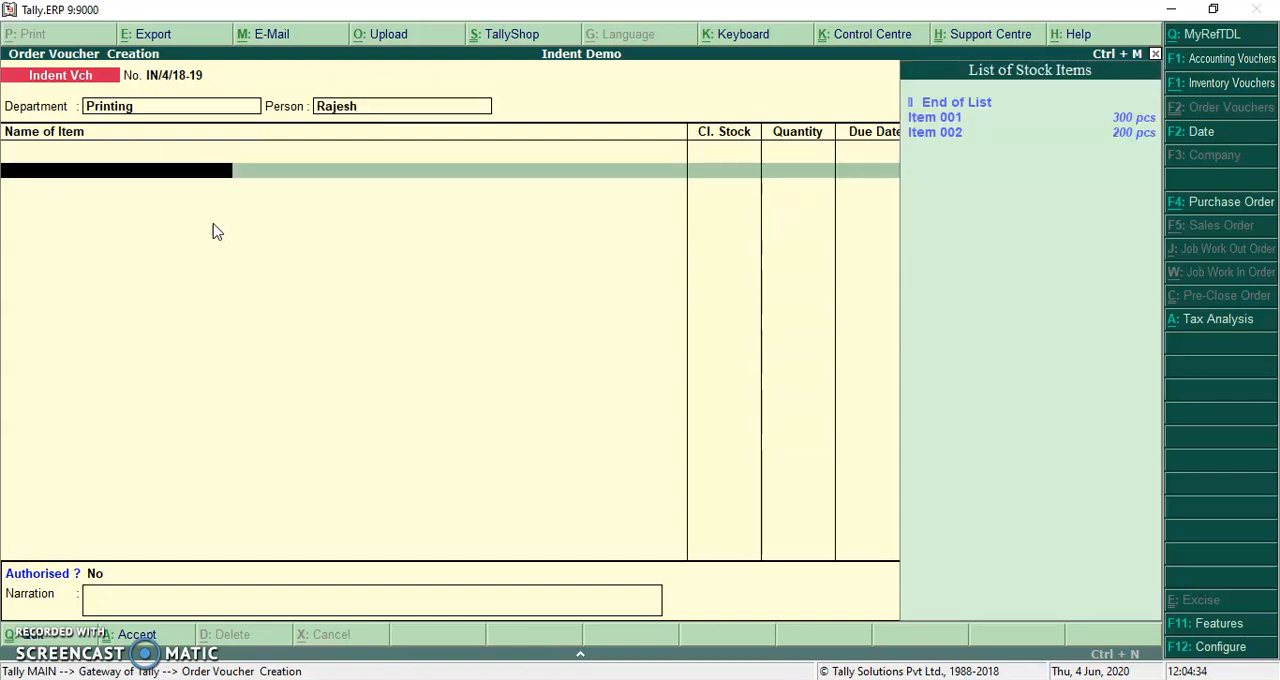
Add Item 001 with a quantity of 100 pcs, due date 1-Apr-2018, Pre-Close No, and blank remarks
key("Return")
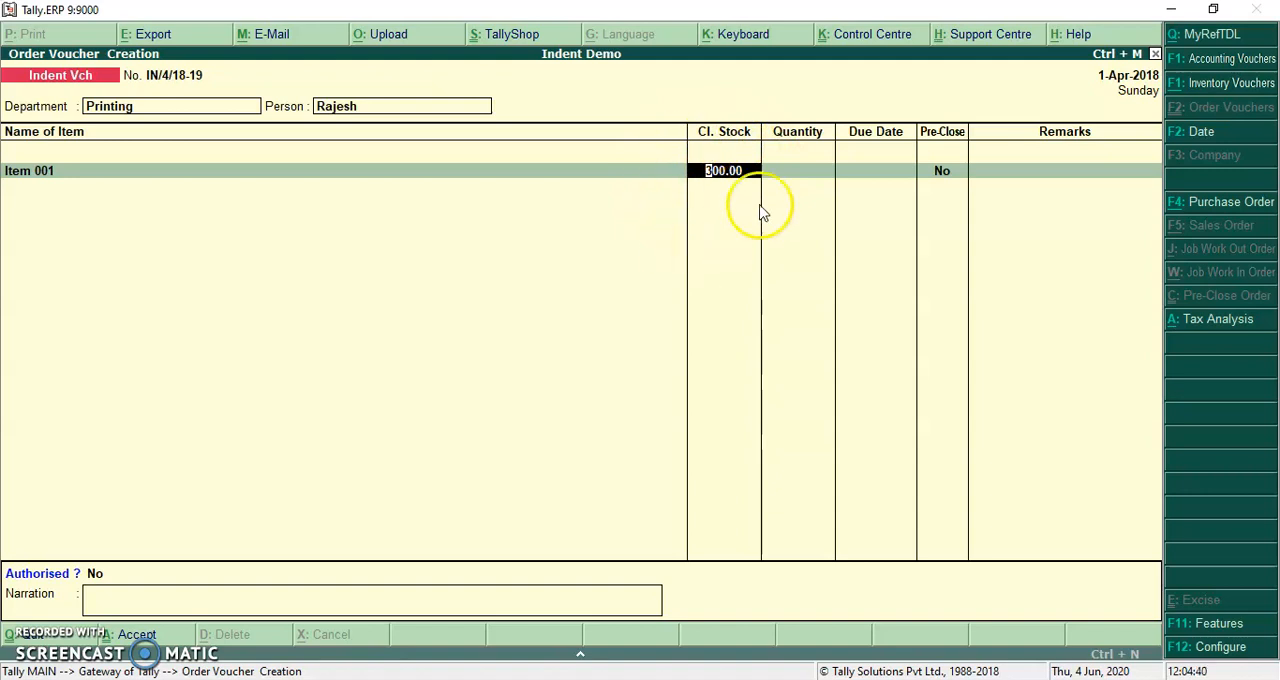
key("Return")
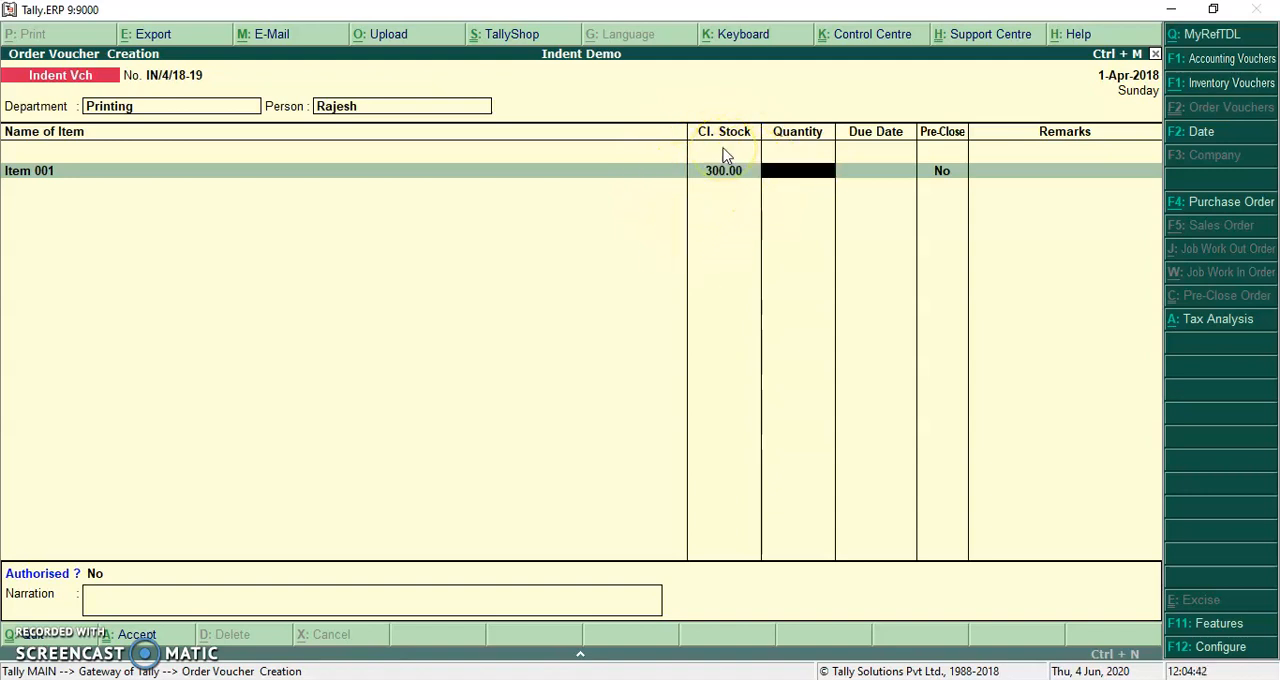
type("100")
key("Return")
type("1-Apr-2018")
key("Return")
key("Return")
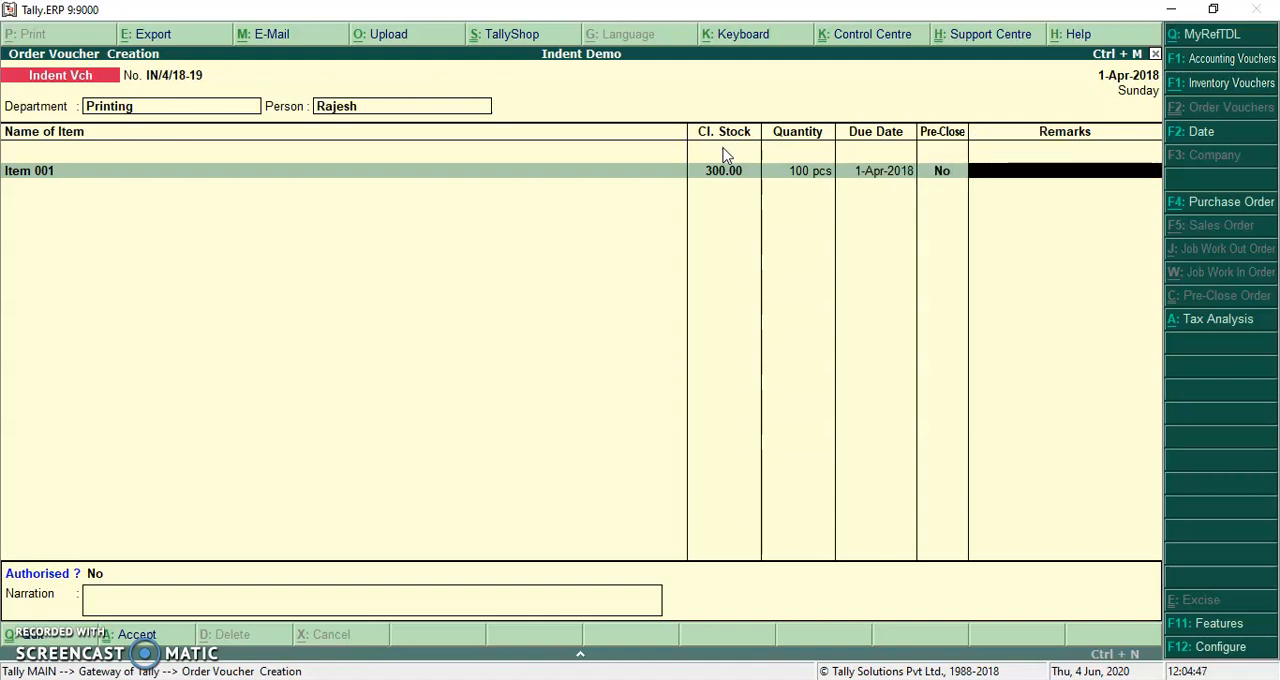
Add Item 002 with a quantity of 200 pcs, due date 1-Apr-2018, Pre-Close No, and blank remarks
key("Return")
key("Down")
key("Return")
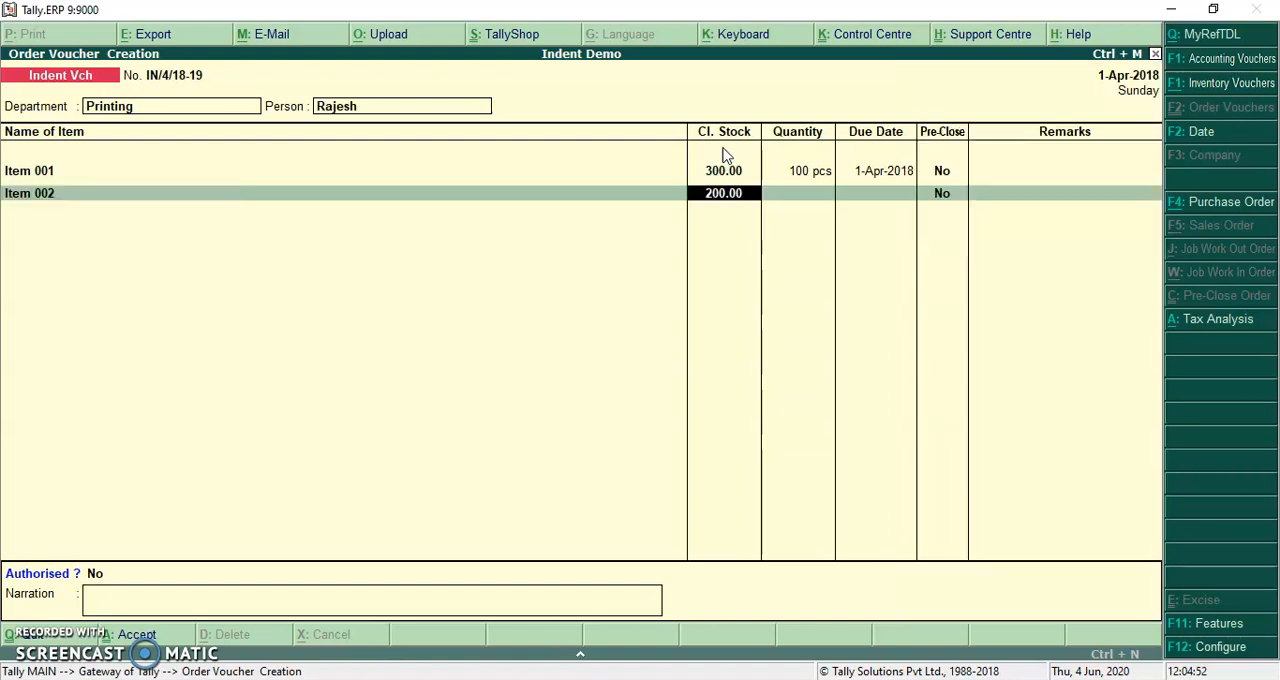
key("Return")
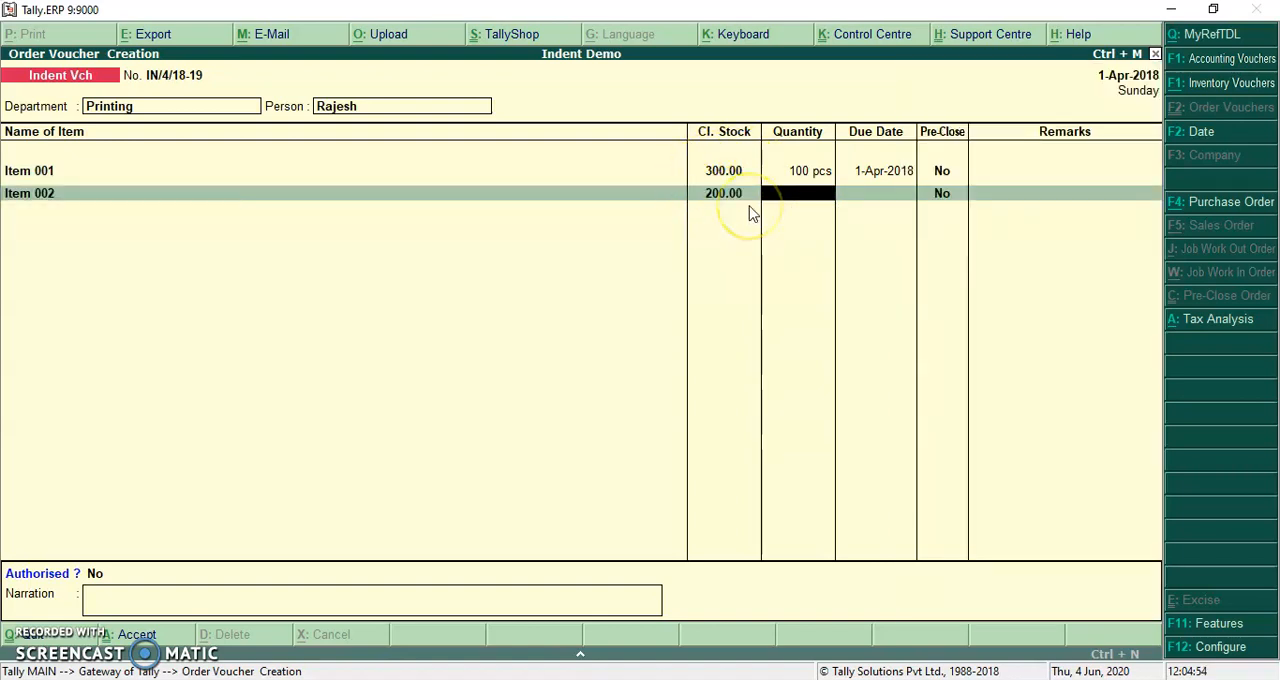
type("200")
key("Return")
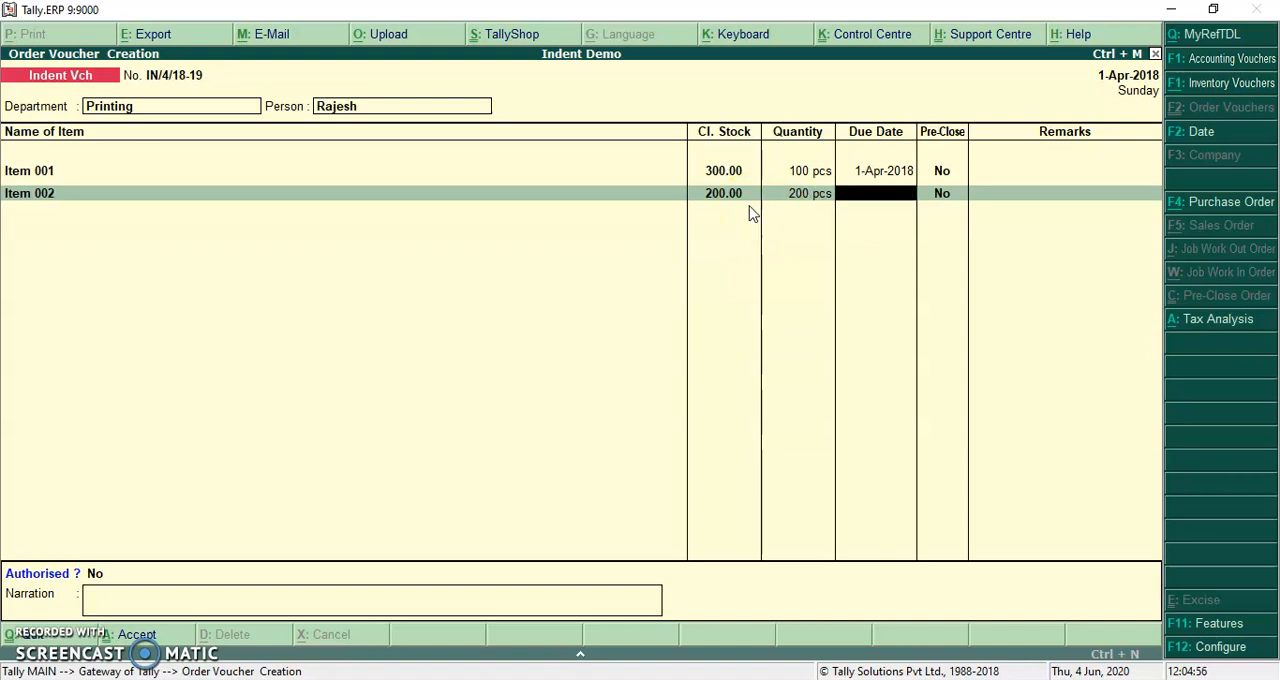
key("Return")
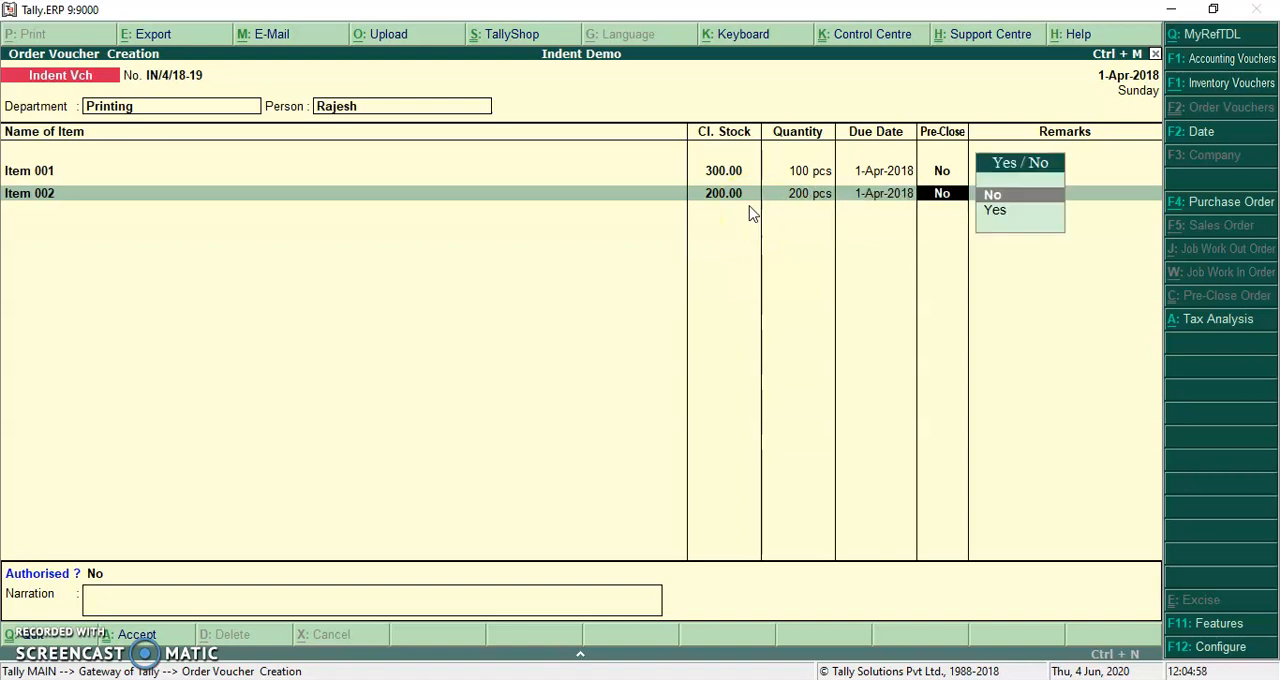
key("Return")
key("Return")
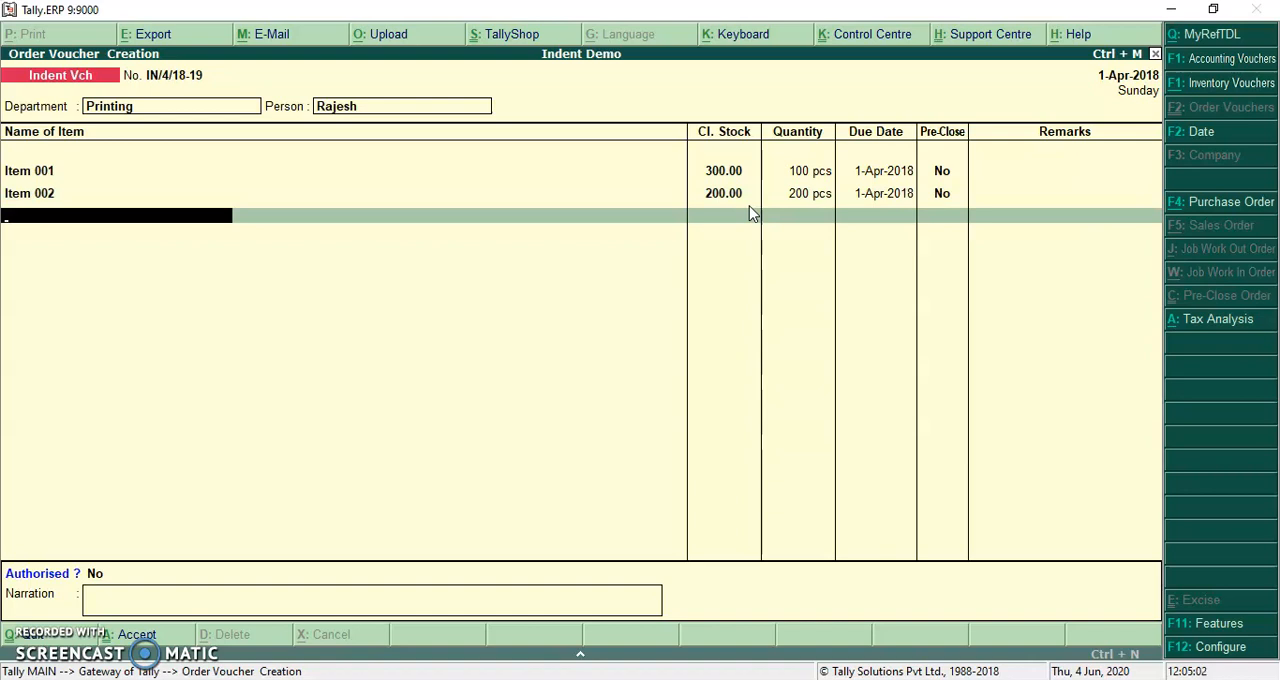
End the item list, keep Authorised at No with a blank narration, and save the indent voucher, leaving voucher entry
key("Return")
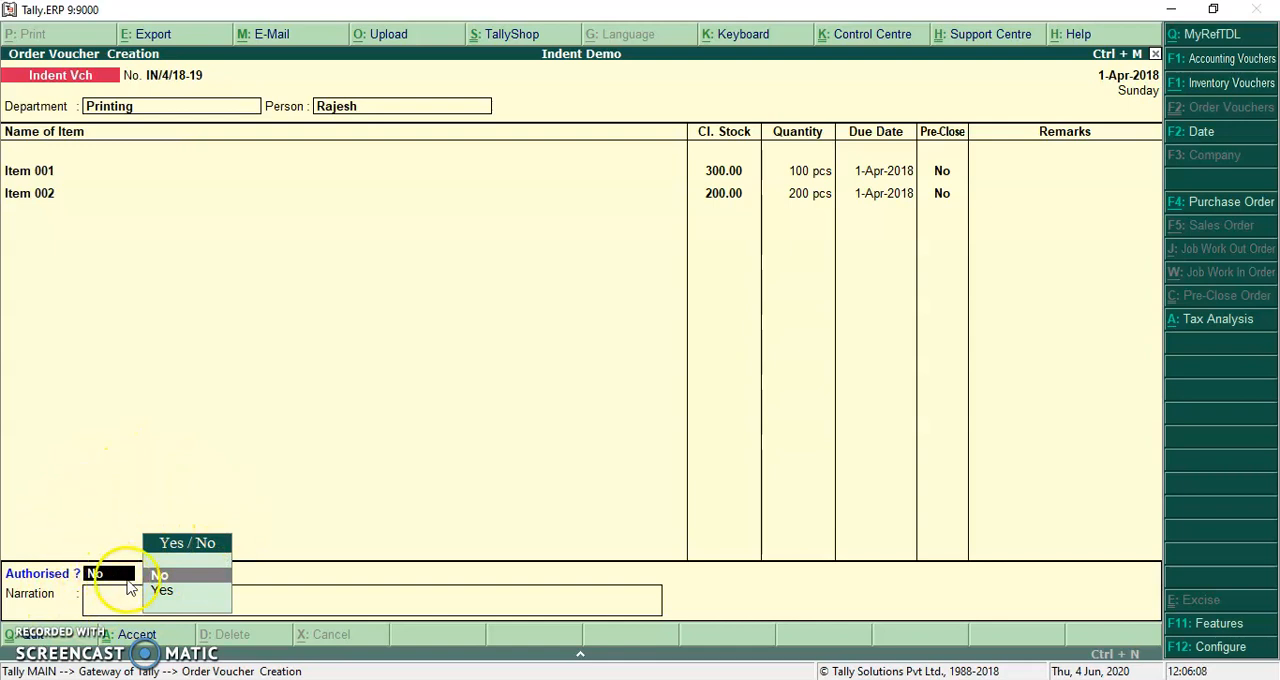
key("Return")
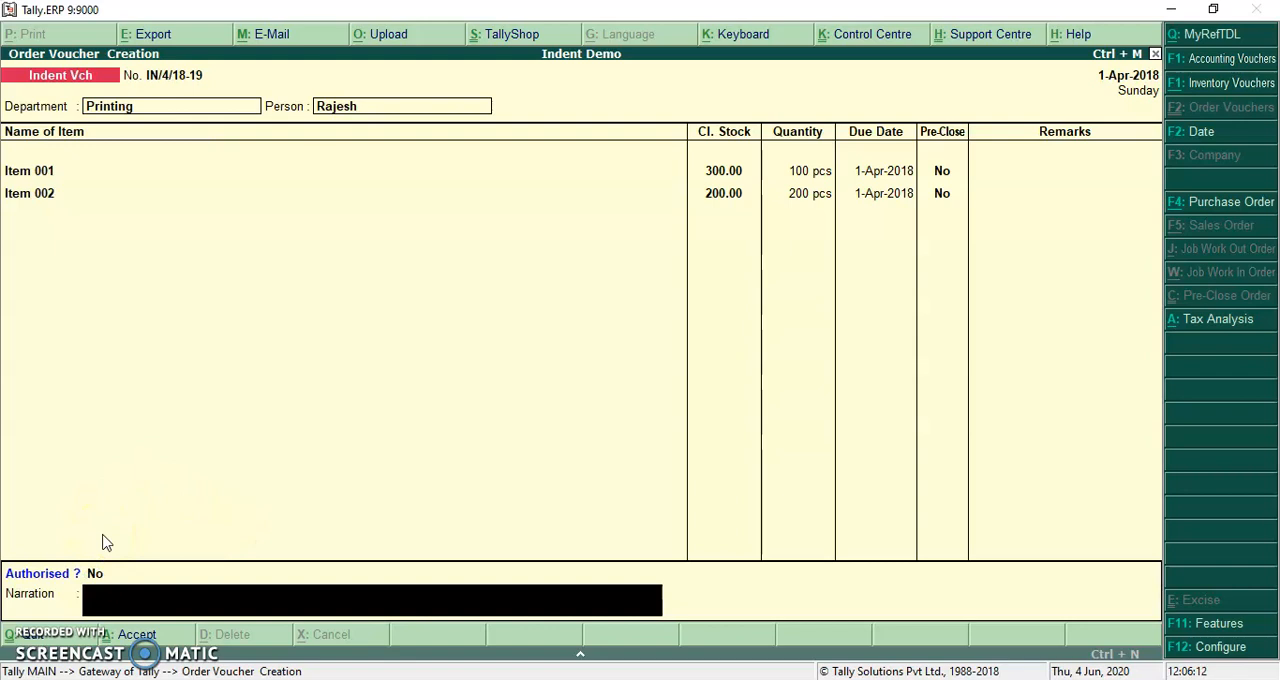
key("Return")
key("Return")
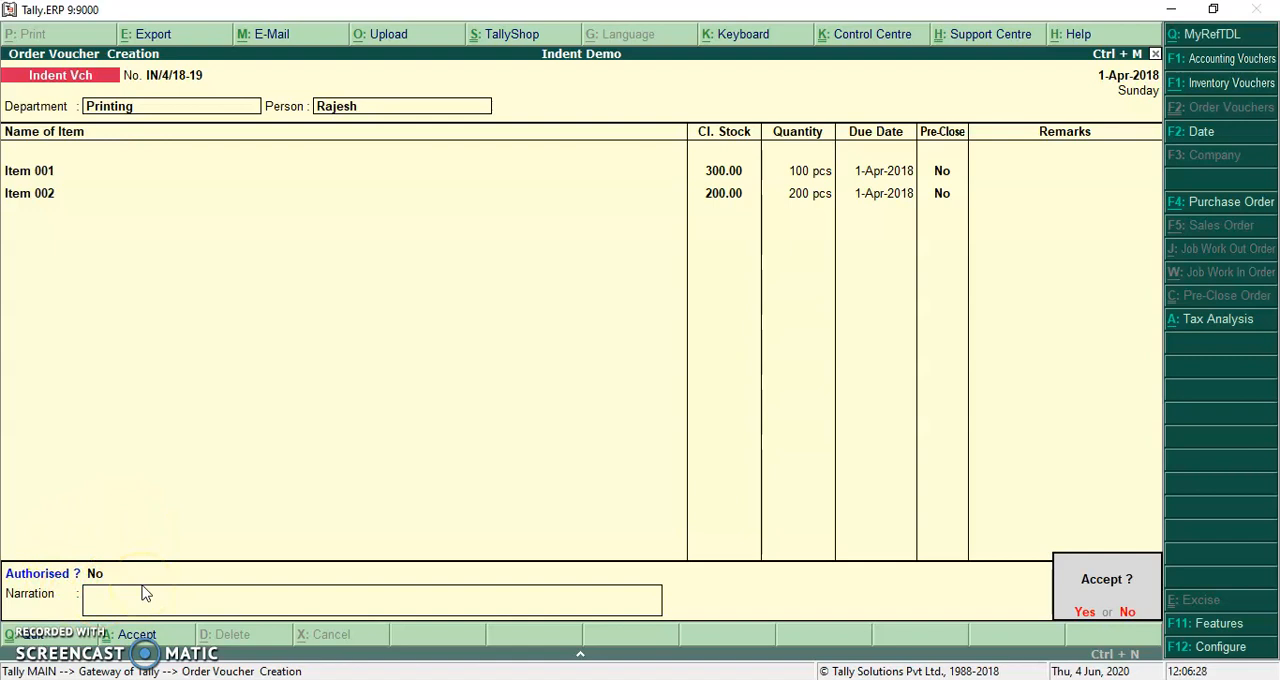
key("Return")
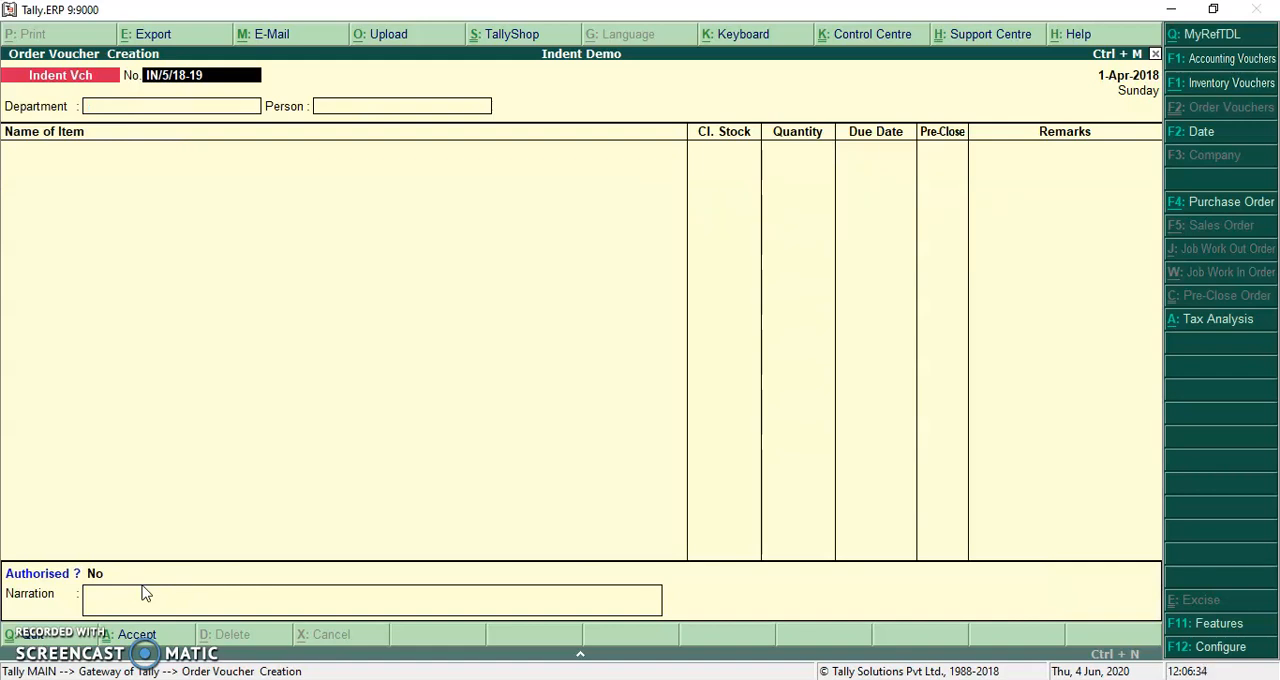
key("Escape")
key("Return")
Display the Indent Register report from the indent reports
key("Up")
key("Up")
key("Up")
key("Up")
key("Up")
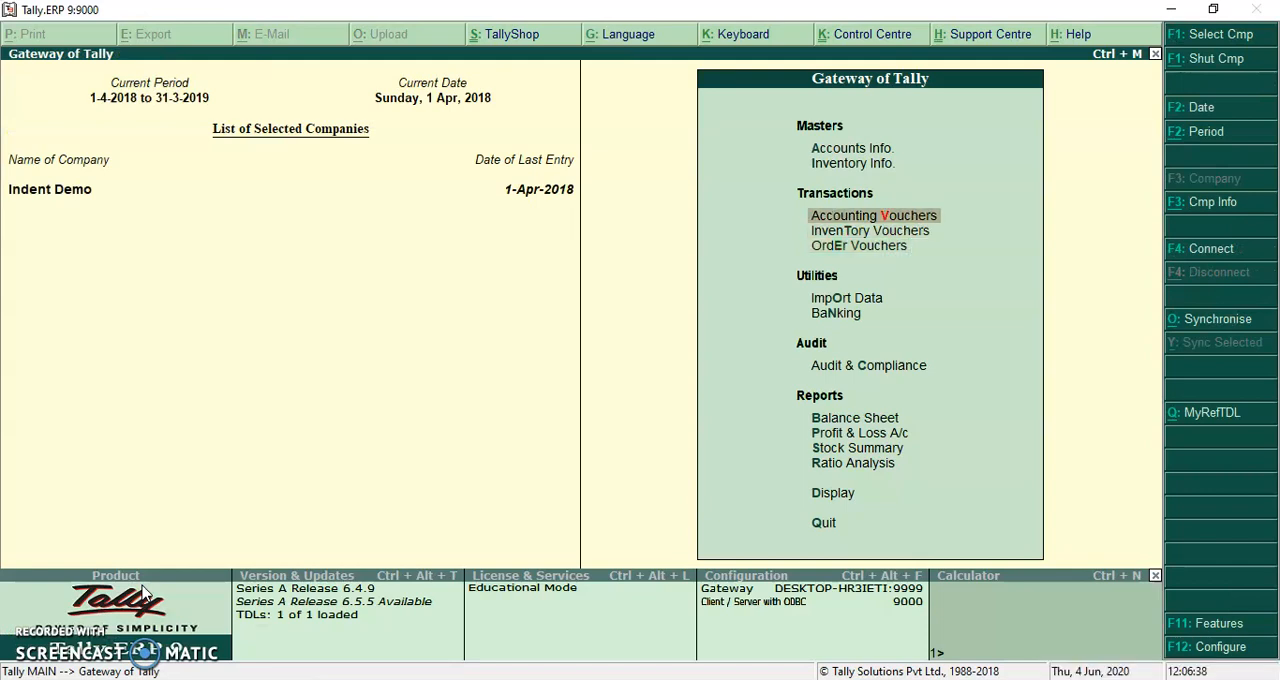
key("Up")
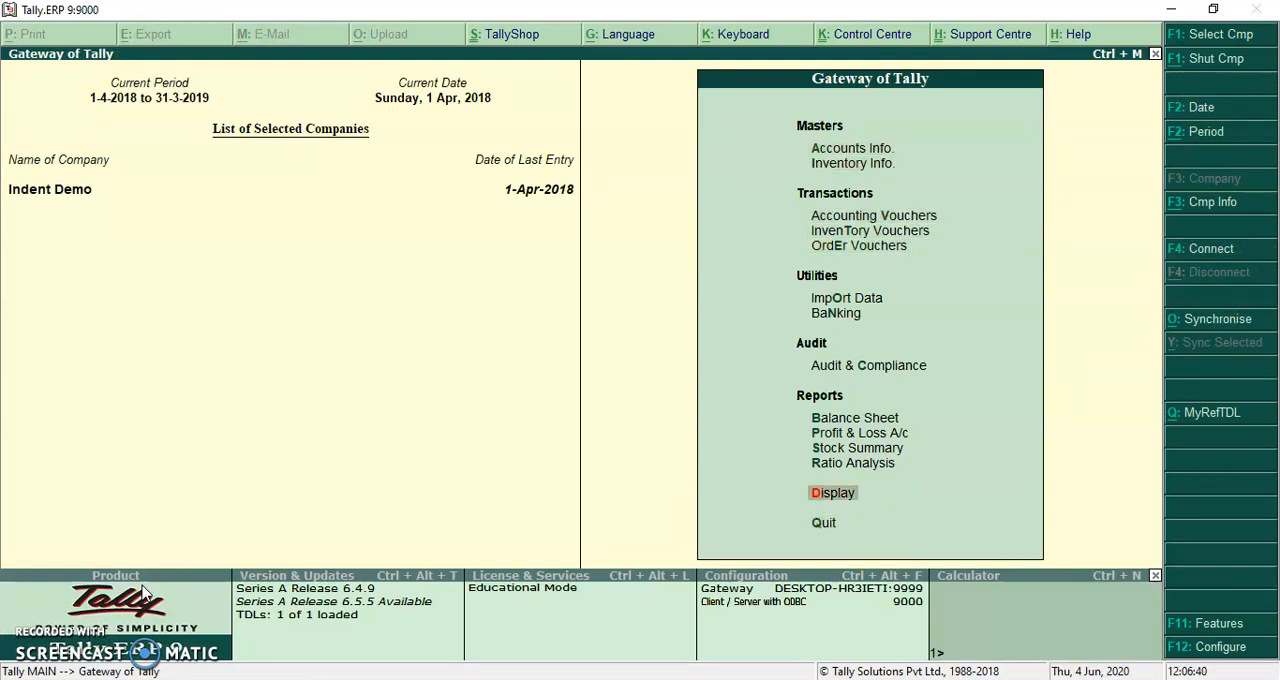
key("Return")
key("Down")
key("Down")
key("Down")
key("Down")
key("Down")
key("Down")
key("Down")
key("Down")
key("Down")
key("Down")
key("Down")
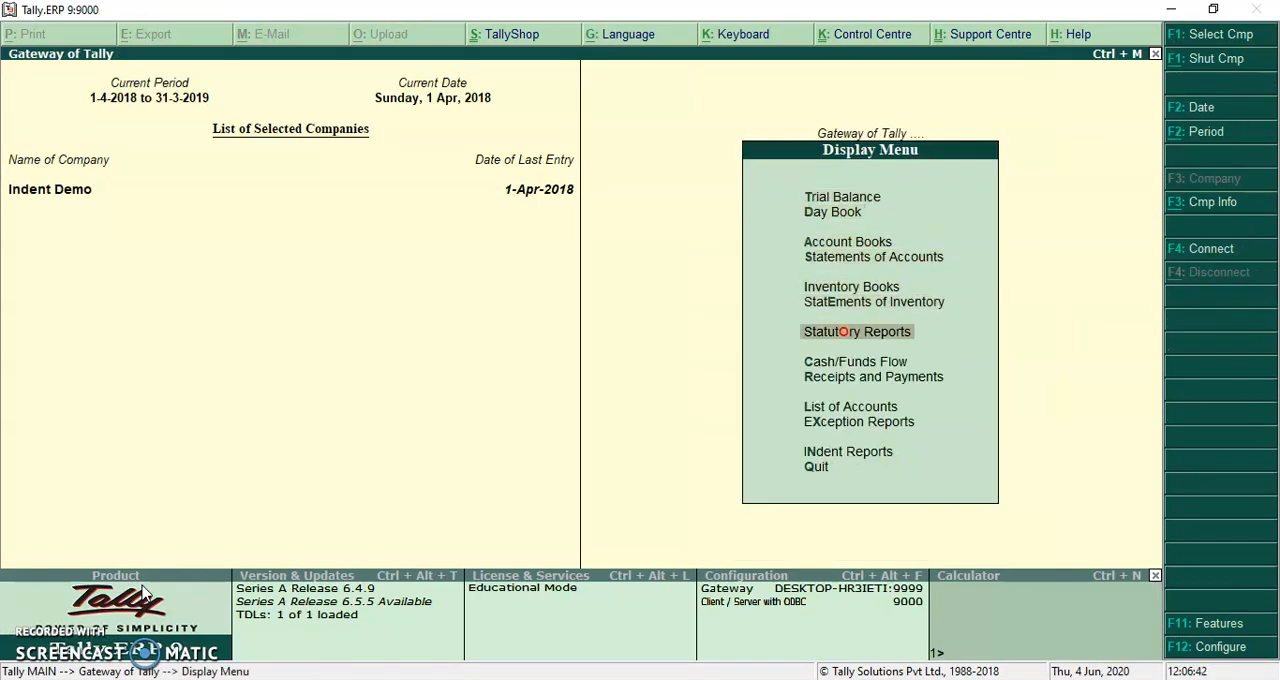
key("Return")
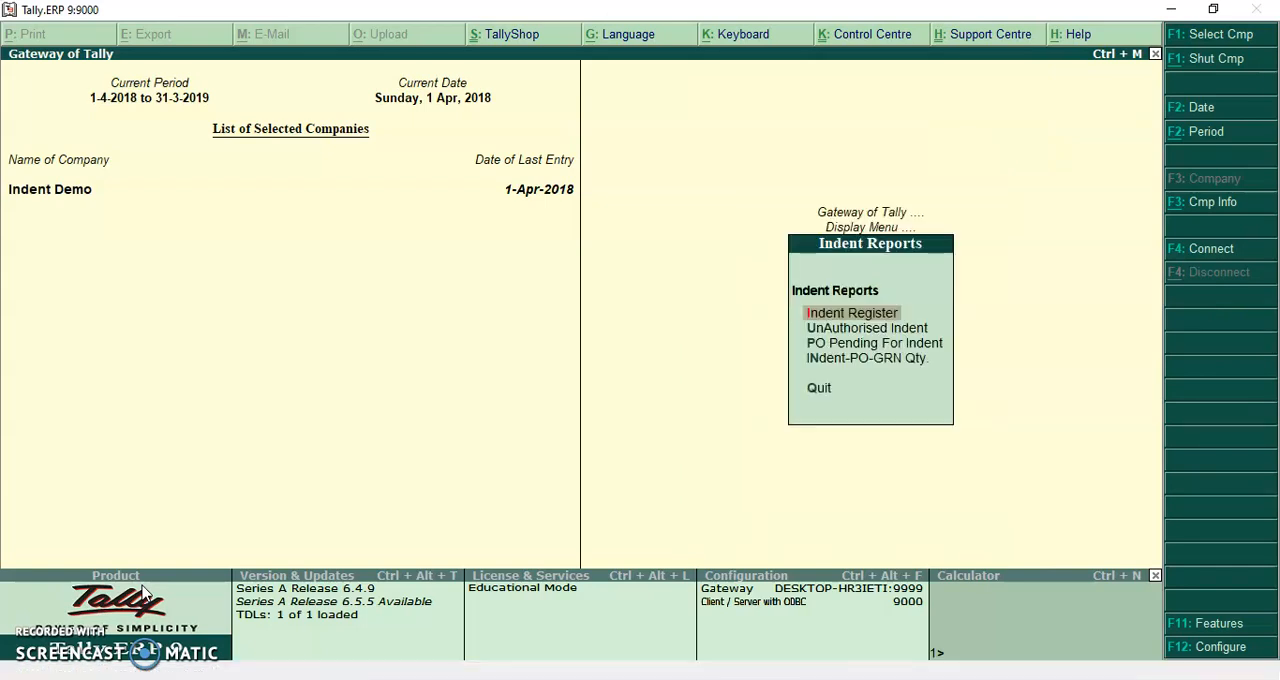
key("Return")
Open the pending indent voucher from the register and go through its header, item lines, and authorisation fields without changing them
key("Down")
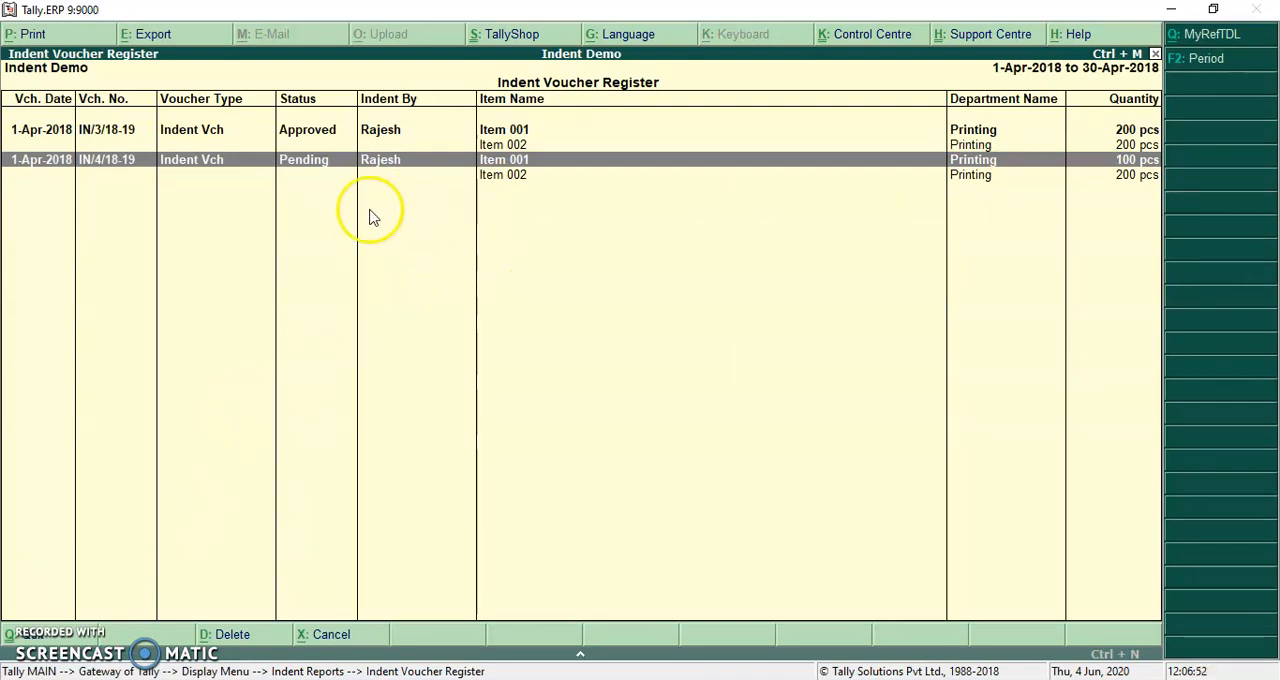
key("Return")
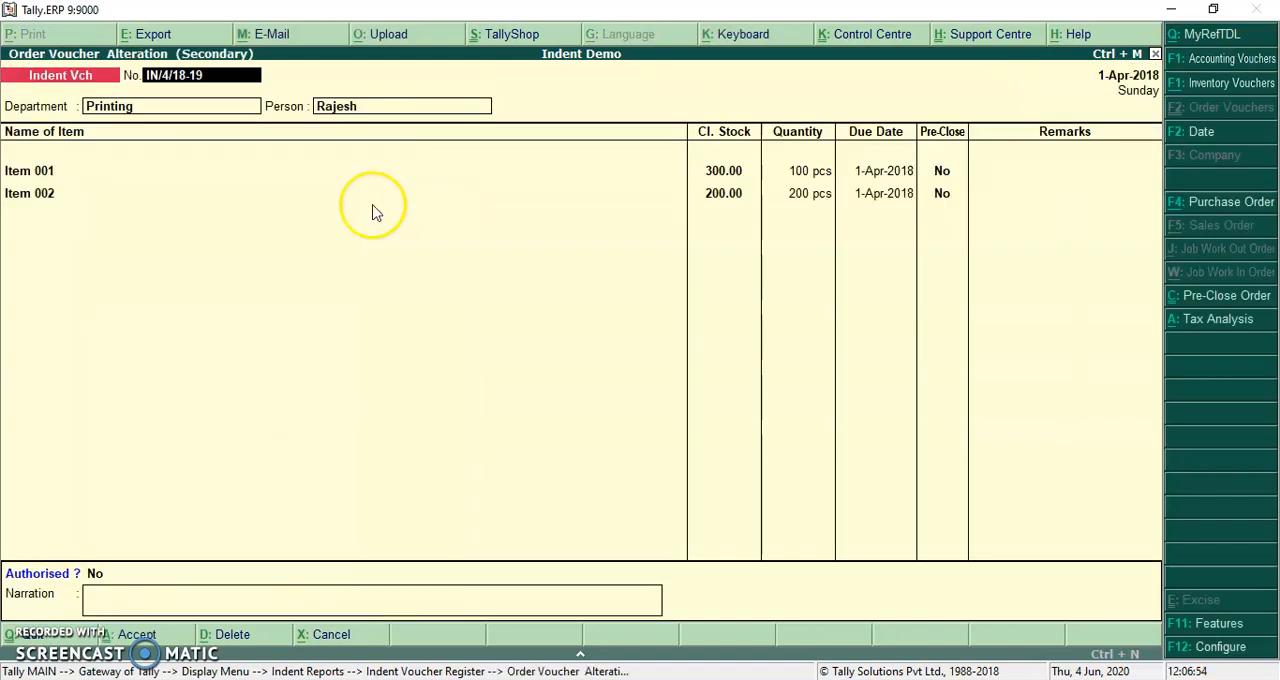
key("Return")
key("Return")
key("Return")
key("Return")
key("Return")
key("Return")
key("Return")
key("Return")
key("Return")
key("Return")
key("Return")
key("Return")
key("Return")
key("Return")
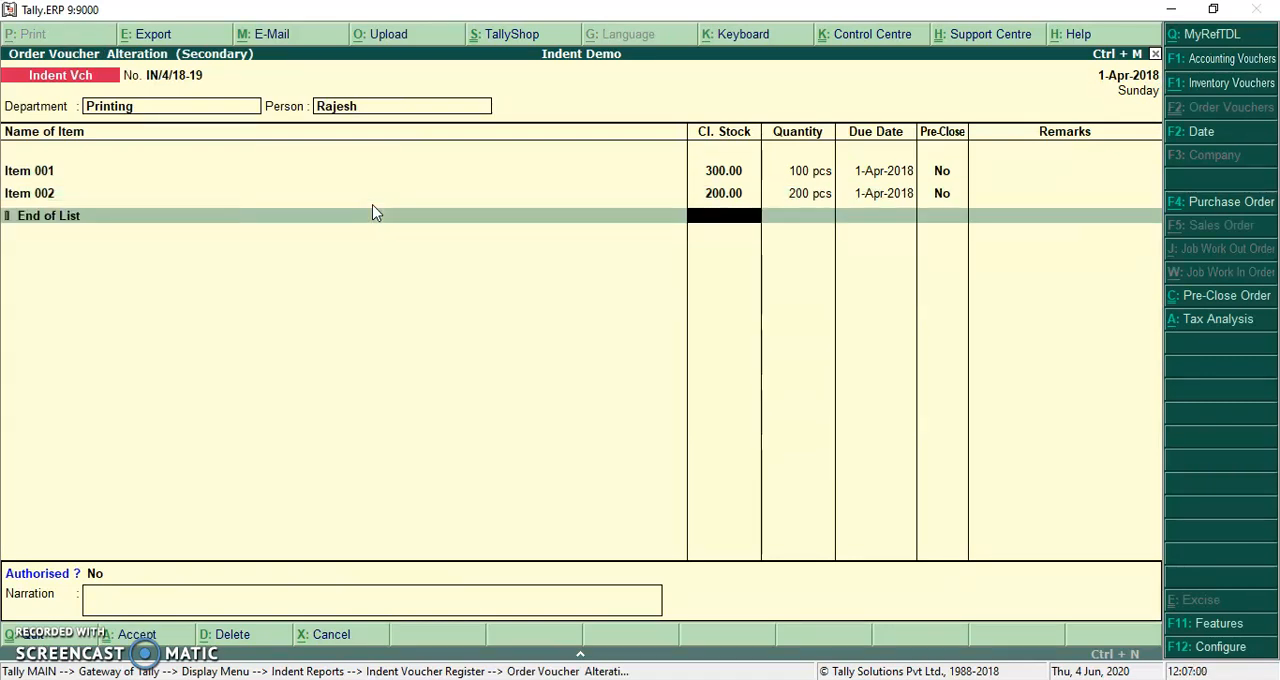
key("Return")
key("Return")
key("Return")
key("Return")
key("Return")
key("Return")
key("Return")
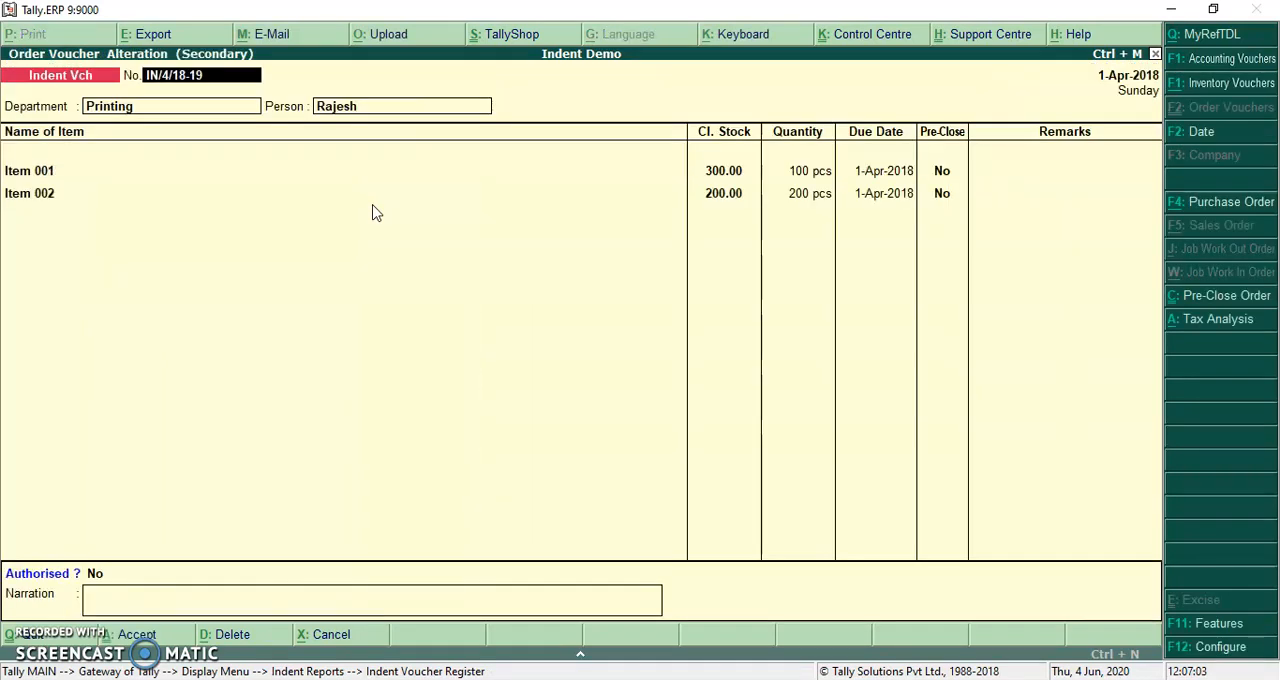
Close the indent voucher and the register, and return to the Gateway of Tally
left_click(90, 40)
left_click(90, 40)
left_click(90, 40)
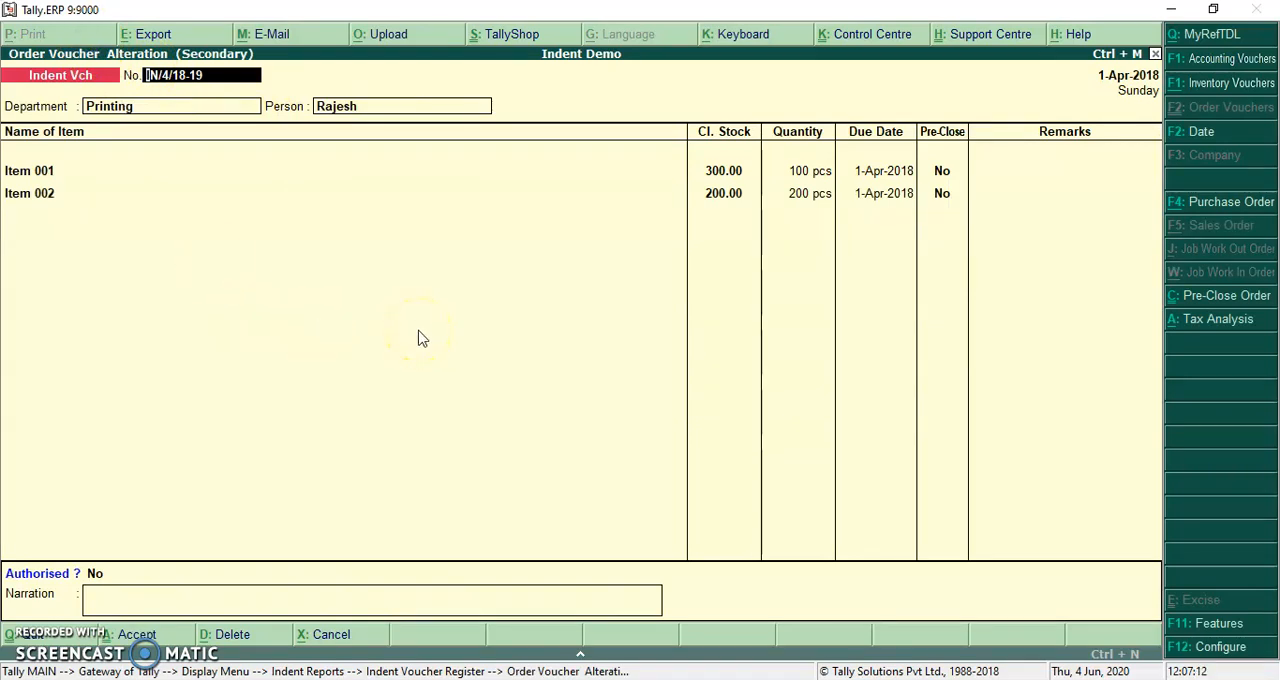
key("Escape")
key("Return")
key("Escape")
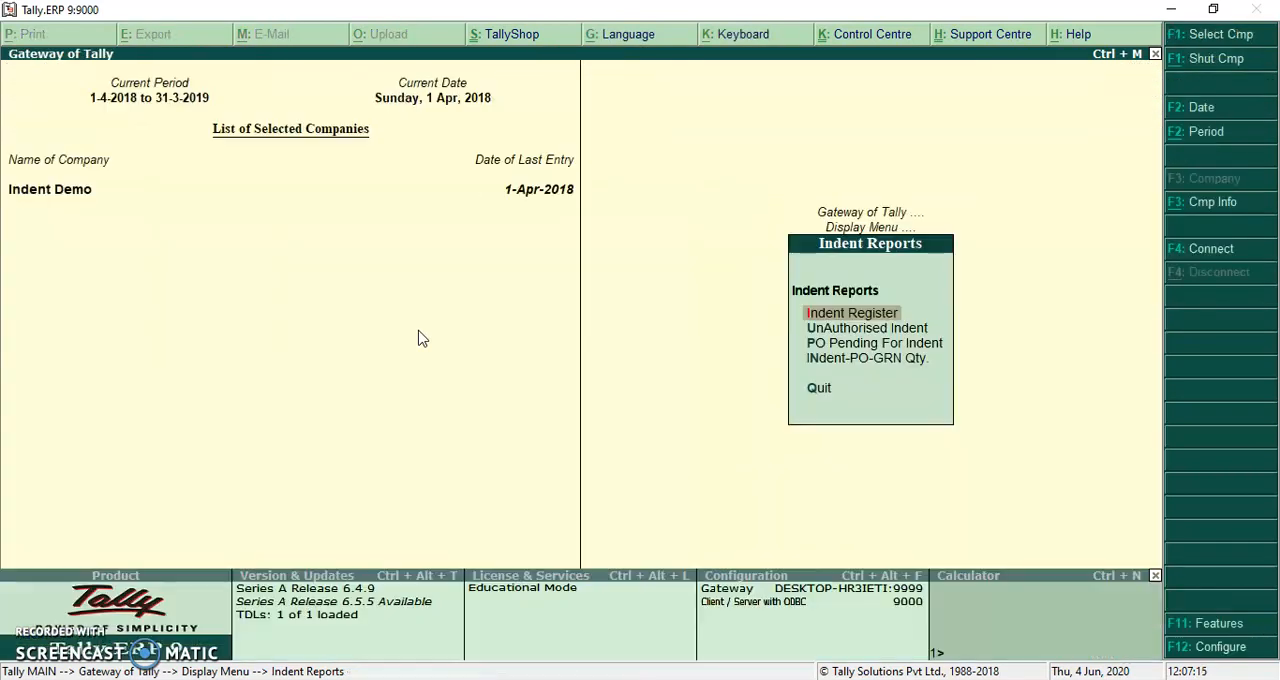
key("Escape")
key("Escape")
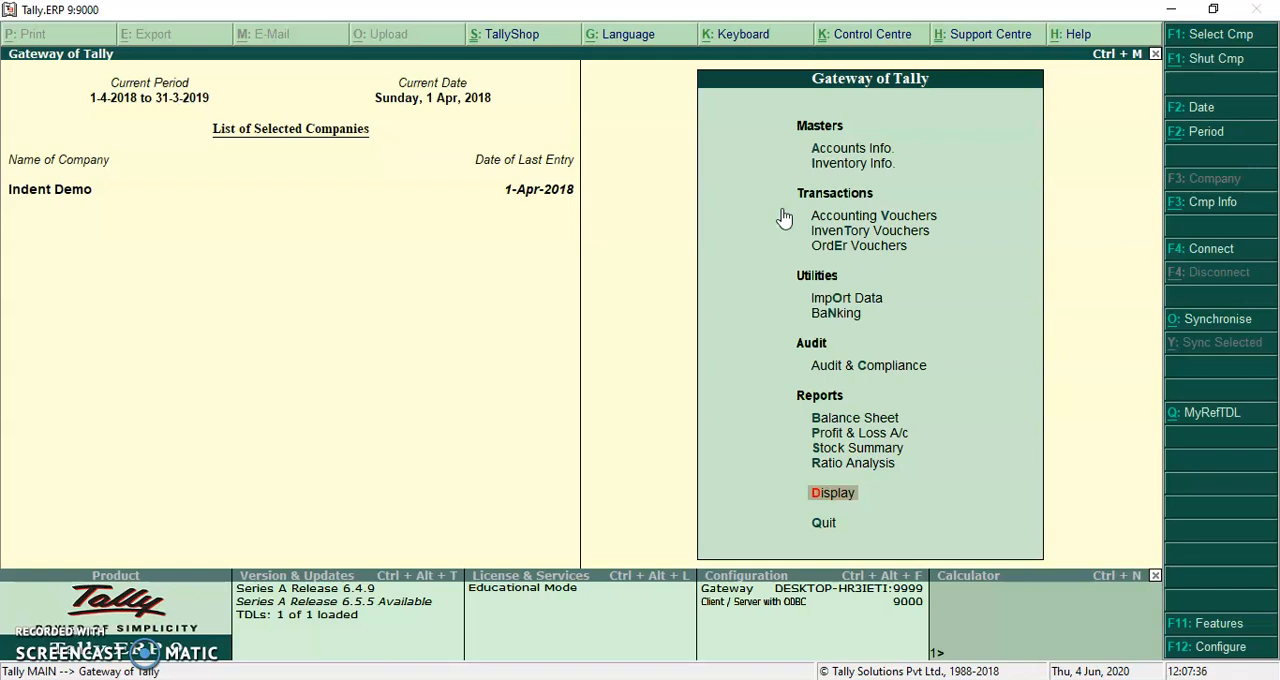
Display the UnAuthorised Indent report to examine the indents awaiting authorisation
key("Return")
key("Up")
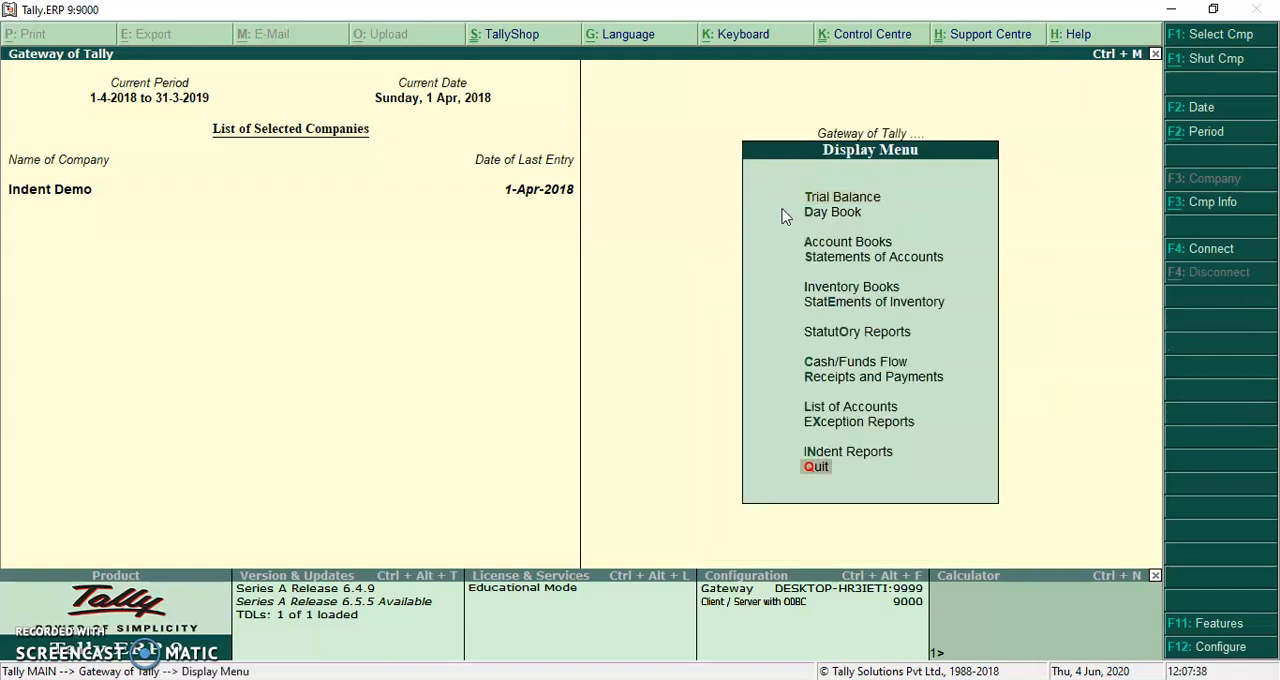
key("Up")
key("Return")
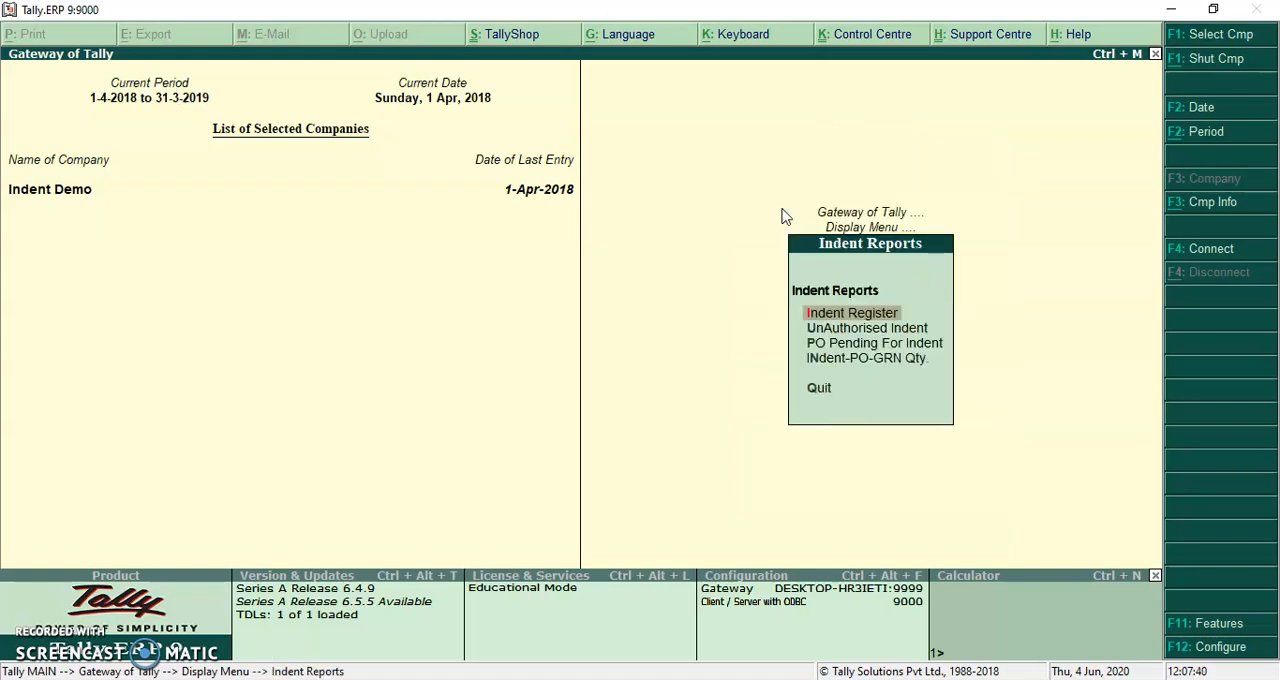
key("Down")
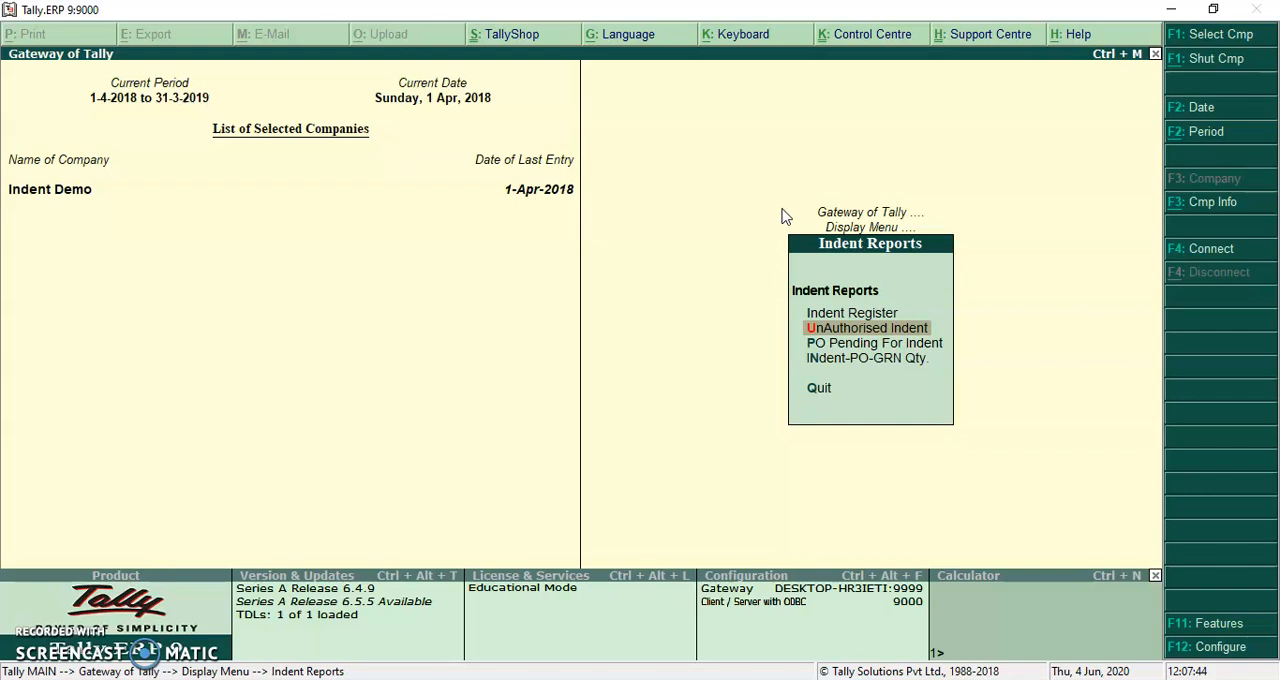
key("Return")
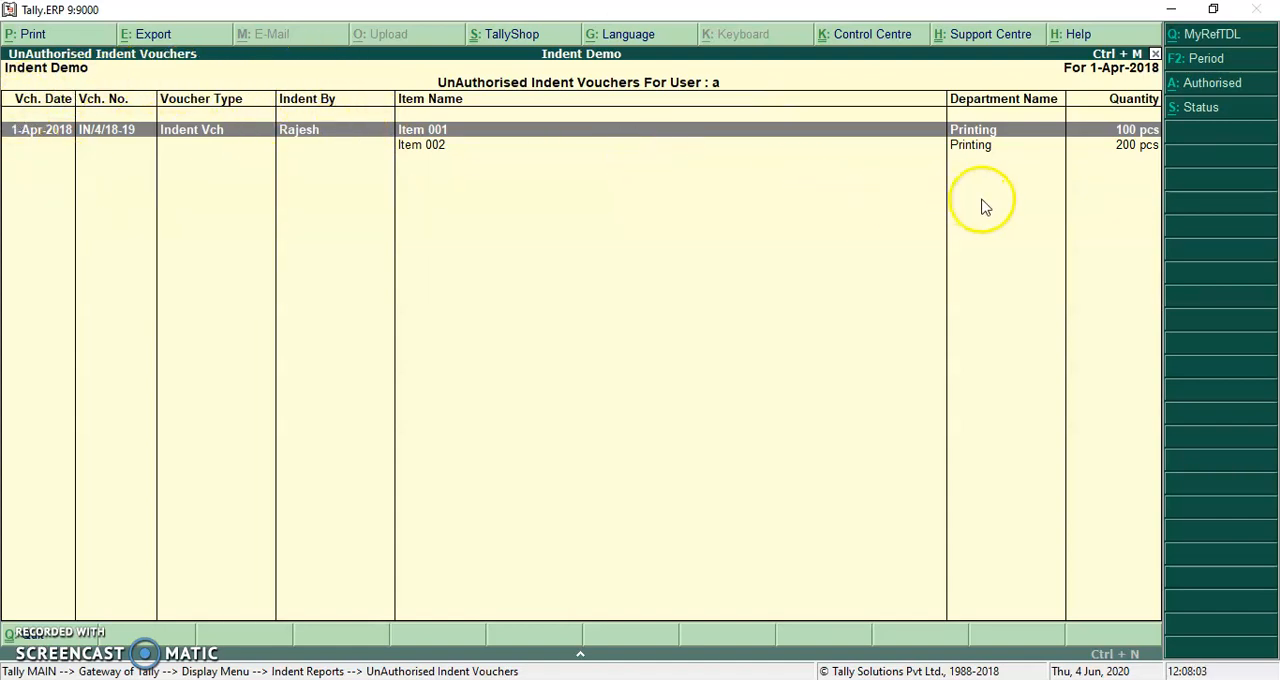
Open the pending indent voucher, set Authorised to Yes, and quit the voucher without accepting the change
key("Return")
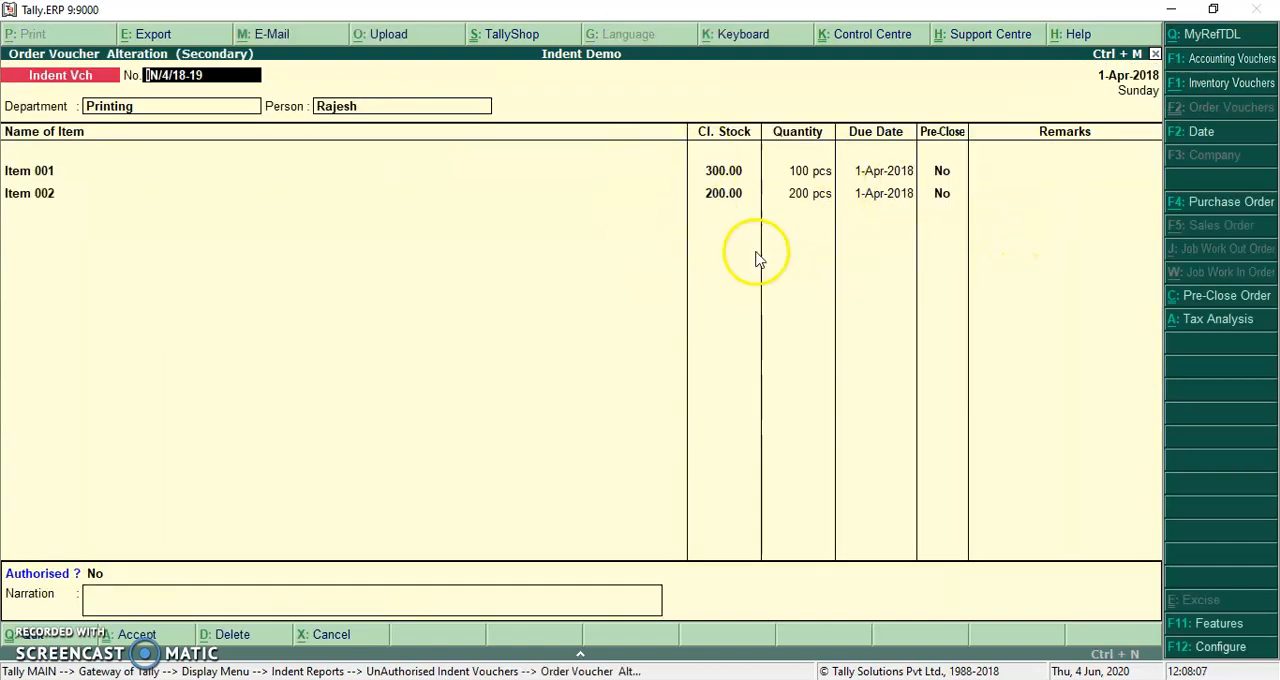
left_click(100, 574)
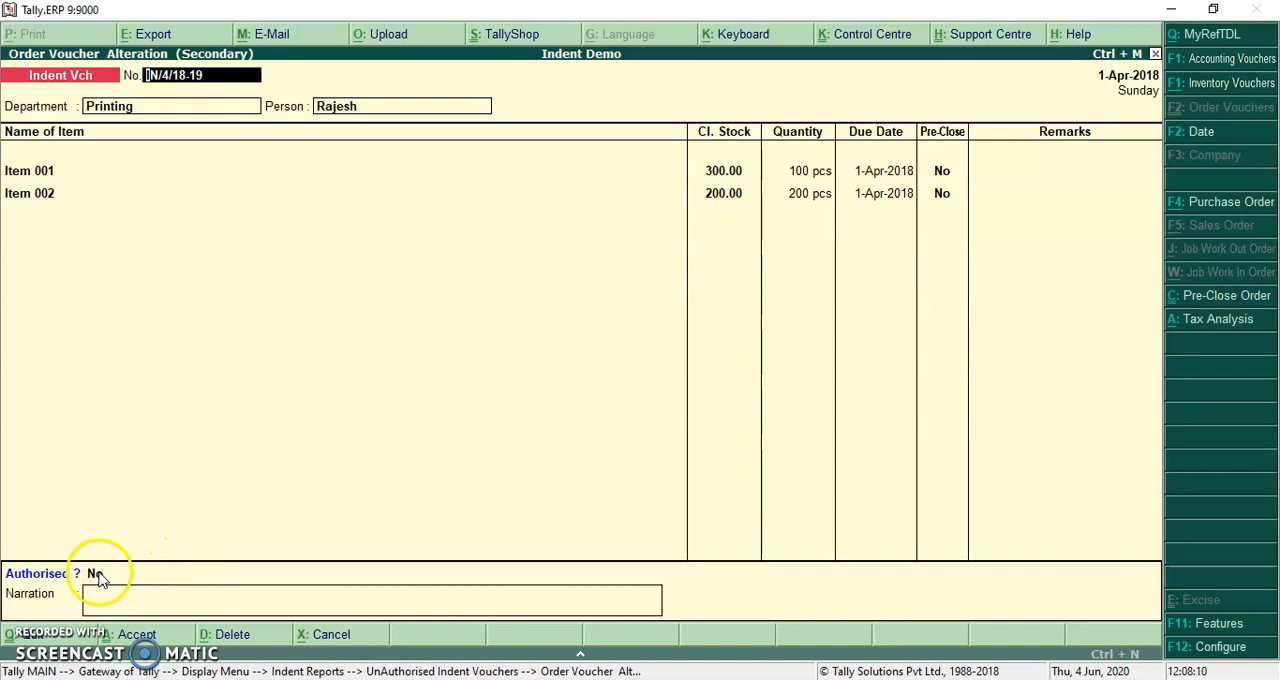
key("Down")
key("Return")
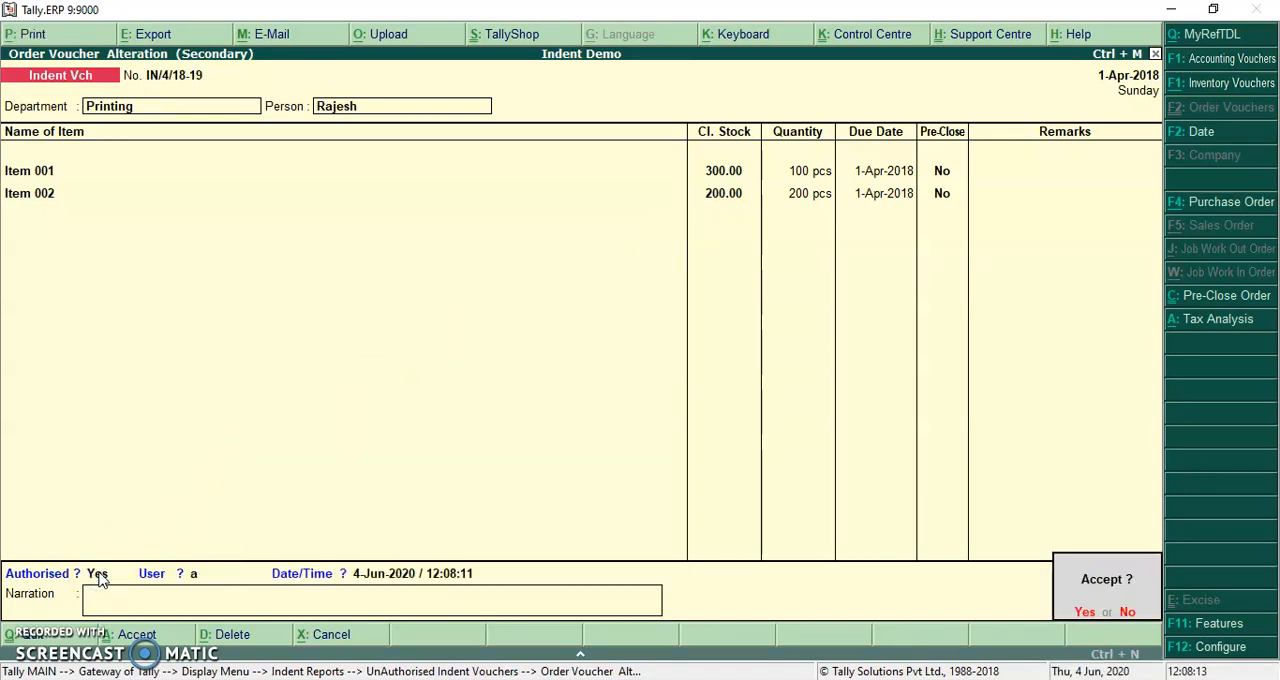
key("Escape")
key("Escape")
key("Return")
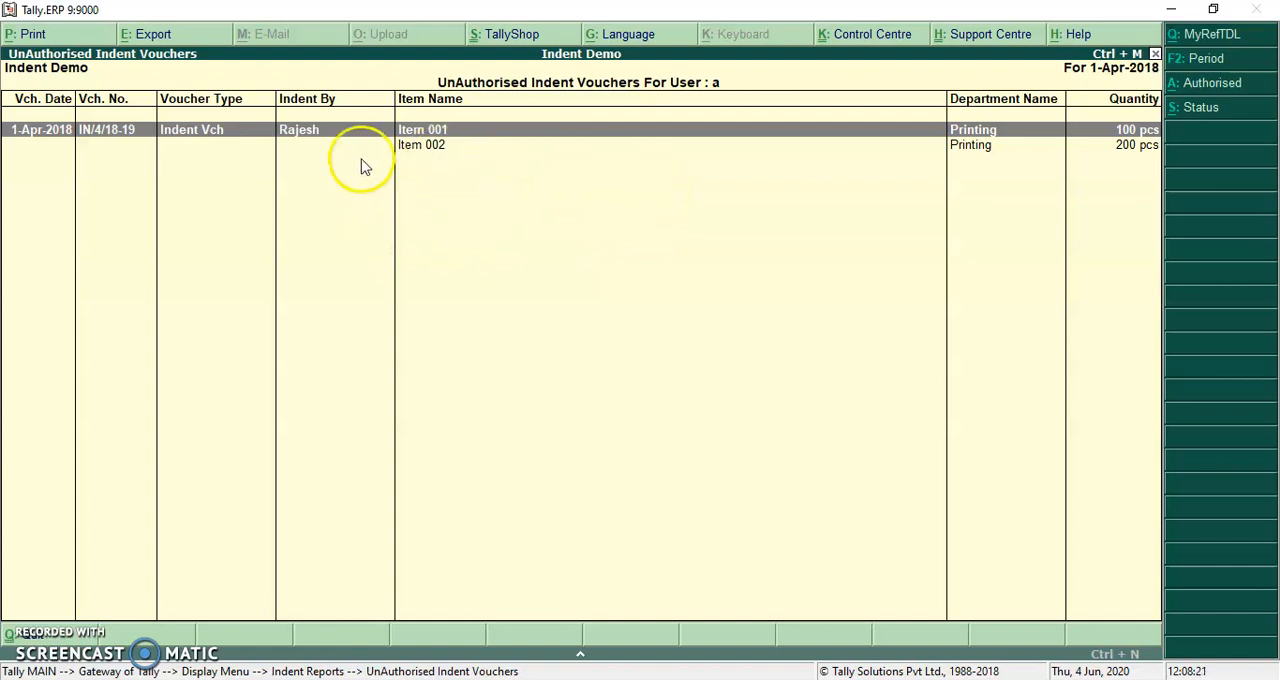
Authorise the pending indent voucher for Item 001 and Item 002 directly from the UnAuthorised Indent report
left_click(596, 194)
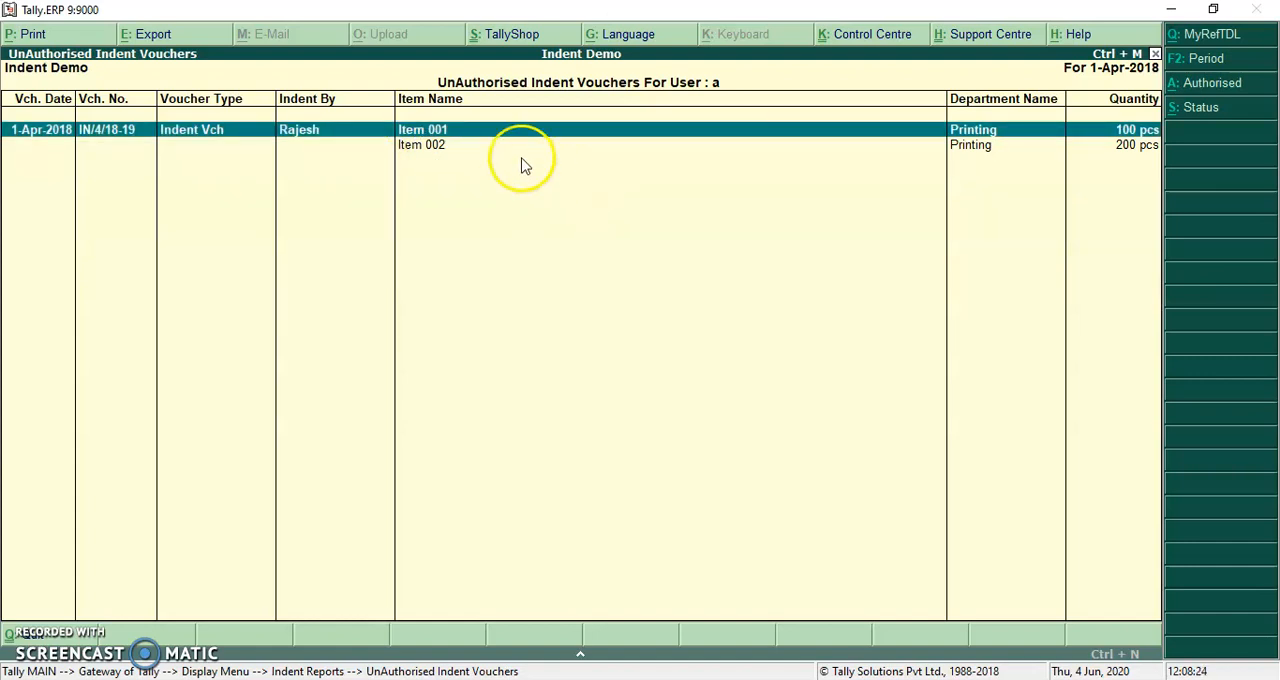
left_click(1244, 90)
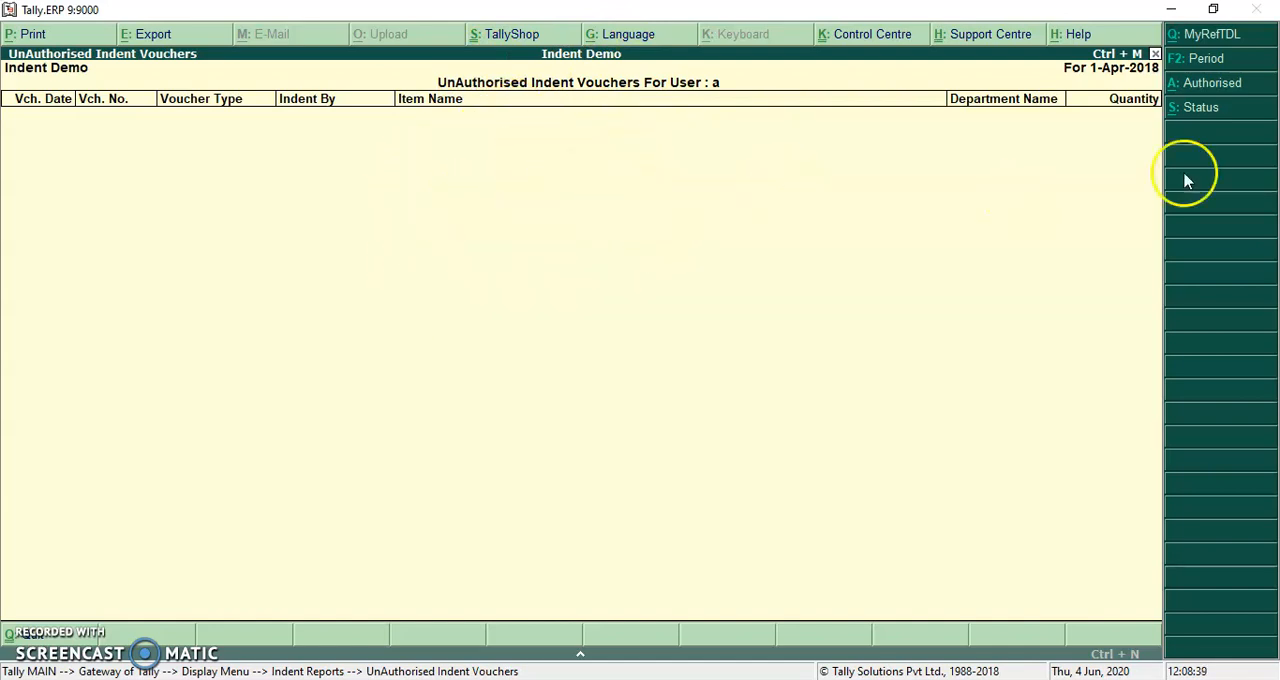
Filter the unauthorised indent report by status Approved, and then by status All, to examine the vouchers
left_click(1230, 112)
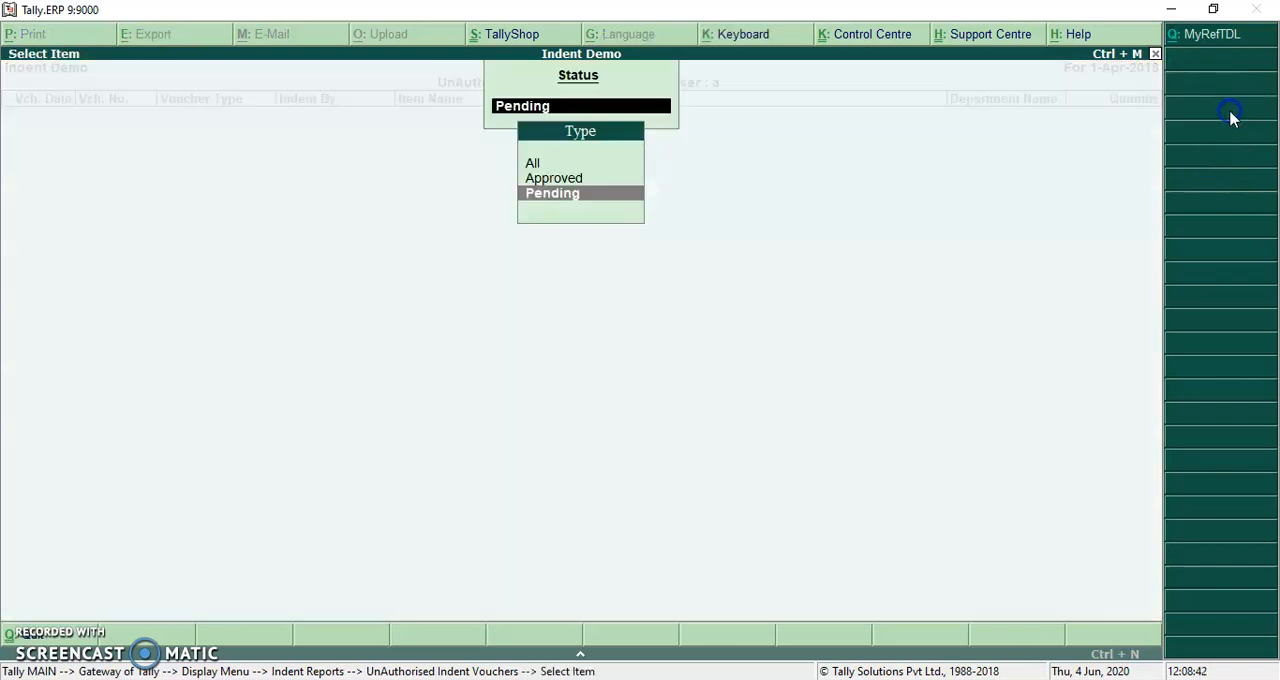
key("Up")
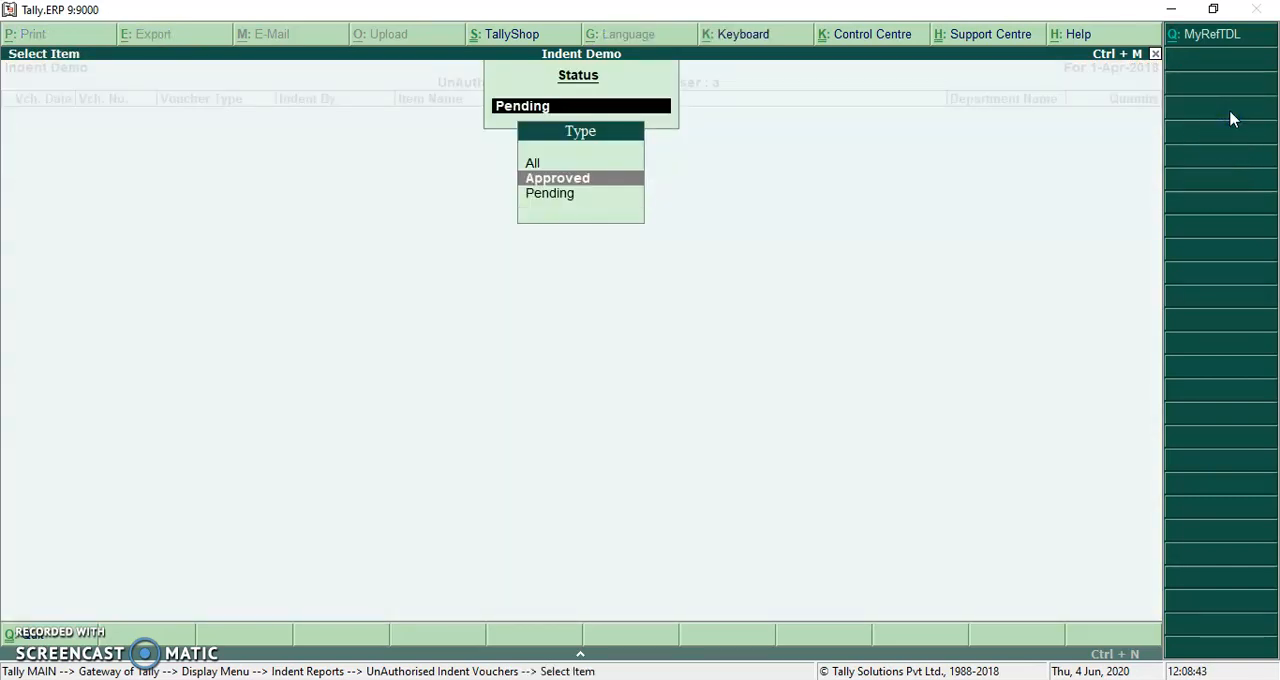
key("Return")
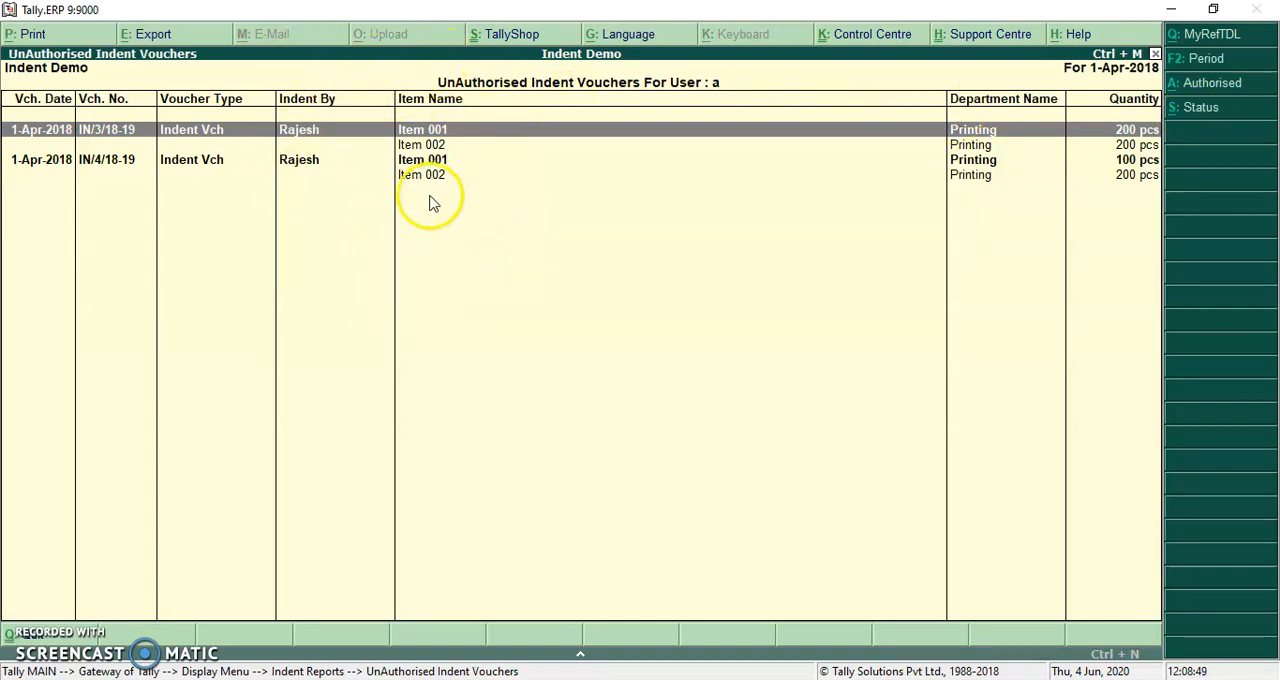
left_click(1224, 114)
key("Up")
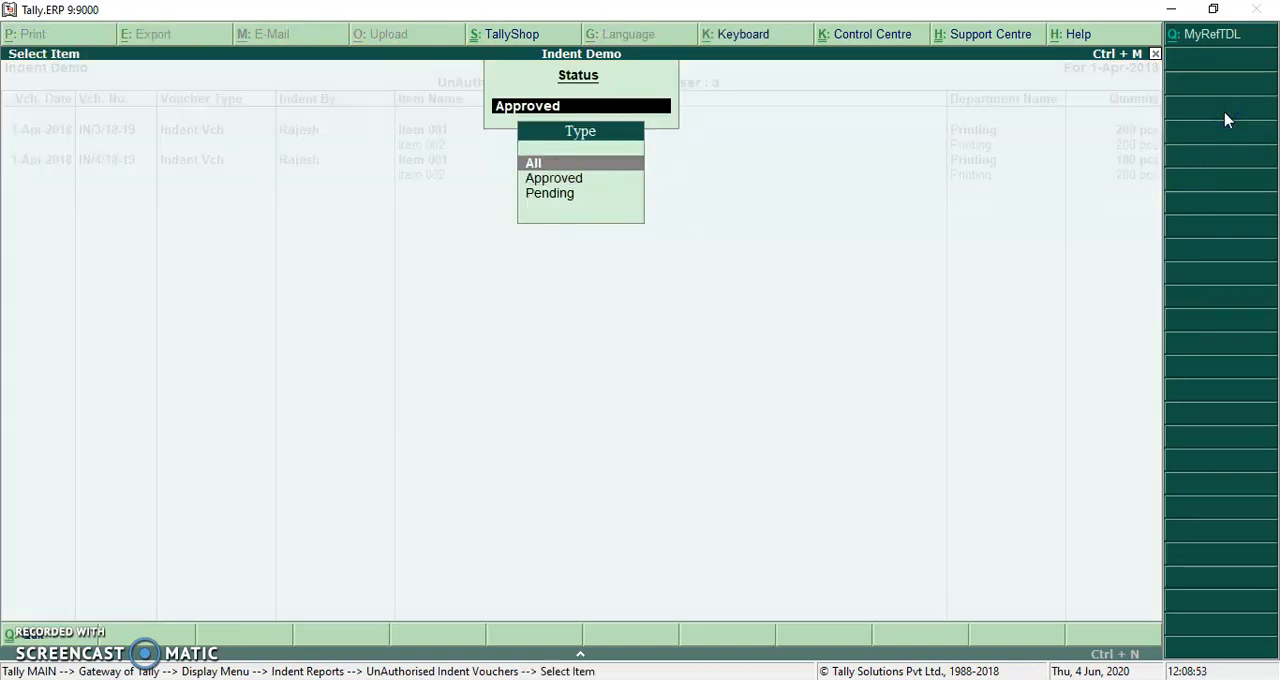
key("Return")
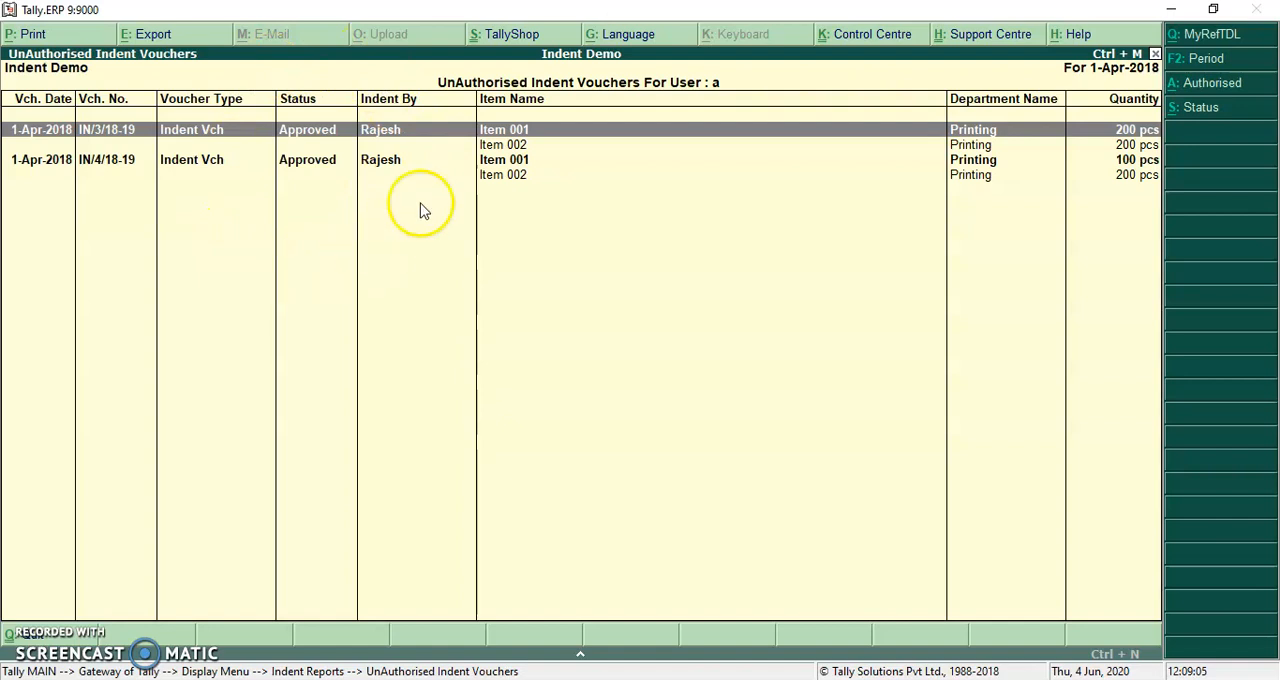
Leave the indent reports and start a new indent voucher under Order Vouchers
key("Escape")
key("Escape")
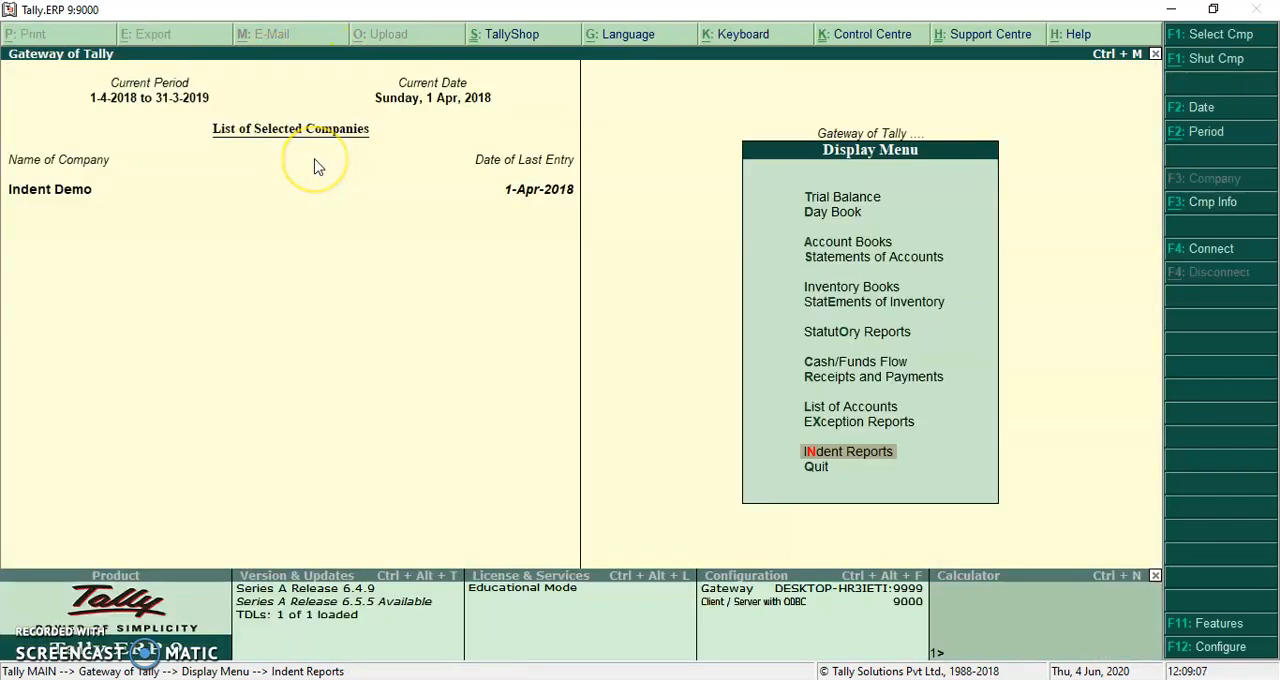
key("t")
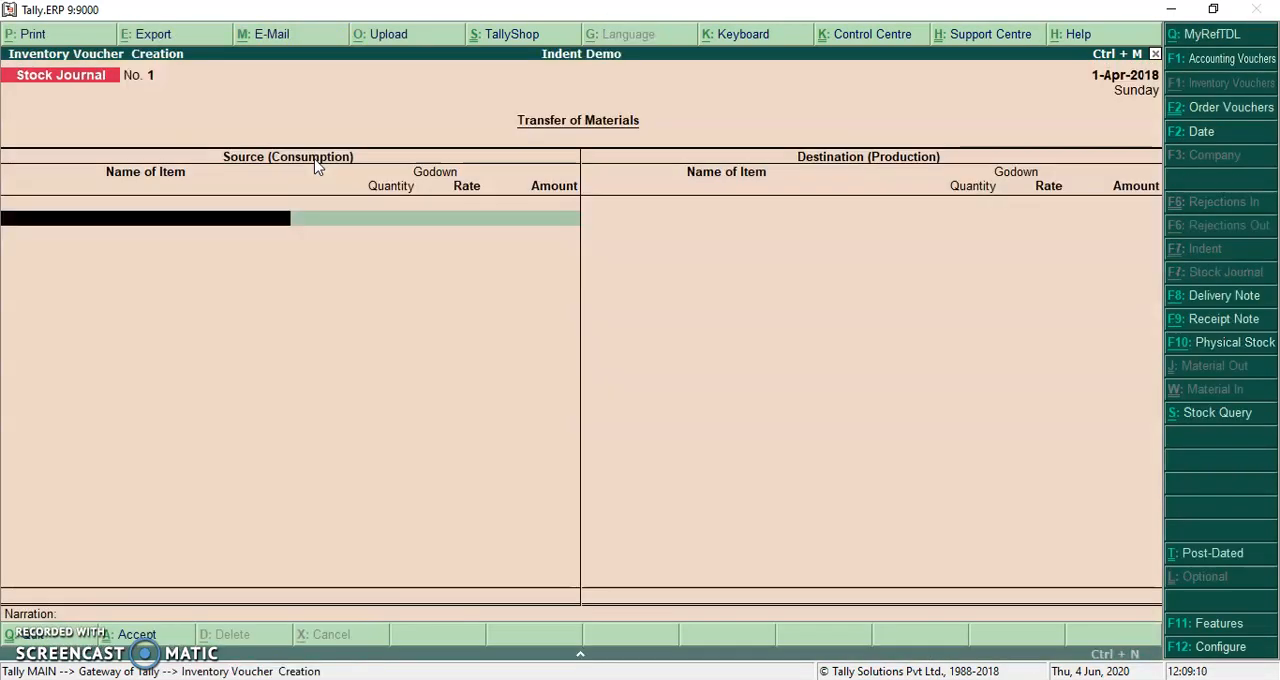
key("Escape")
key("Return")
key("e")
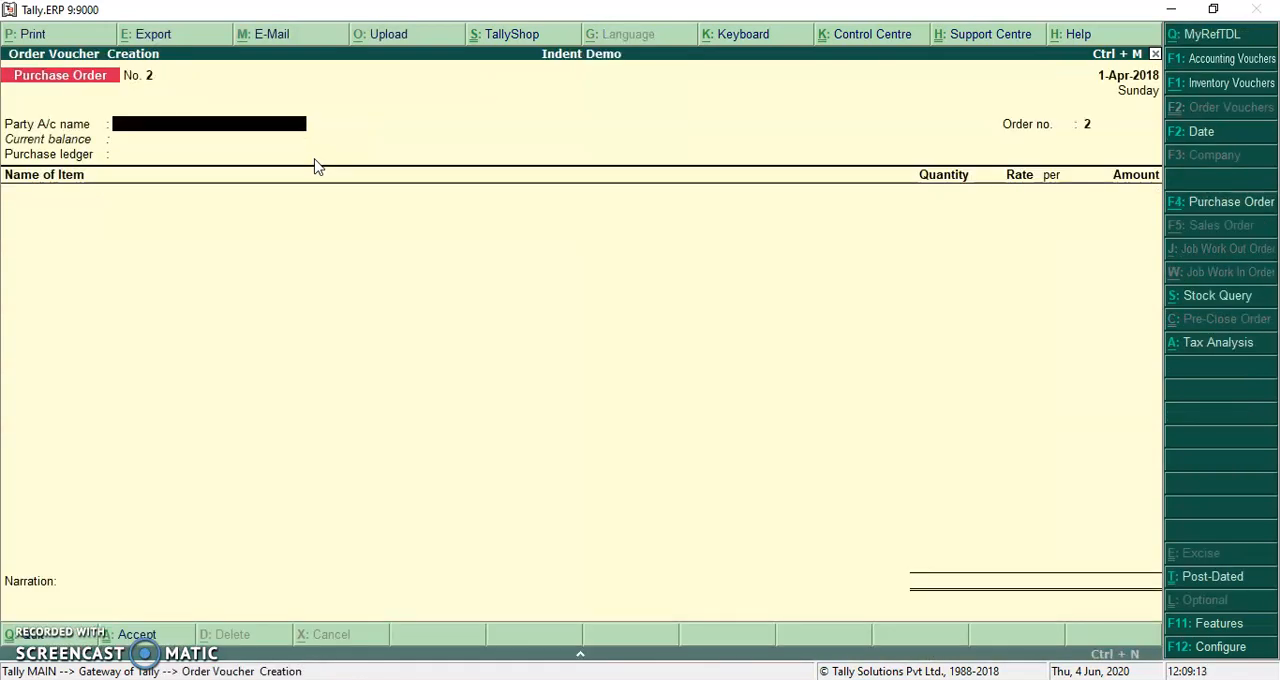
left_click(1230, 202)
key("Up")
key("Return")
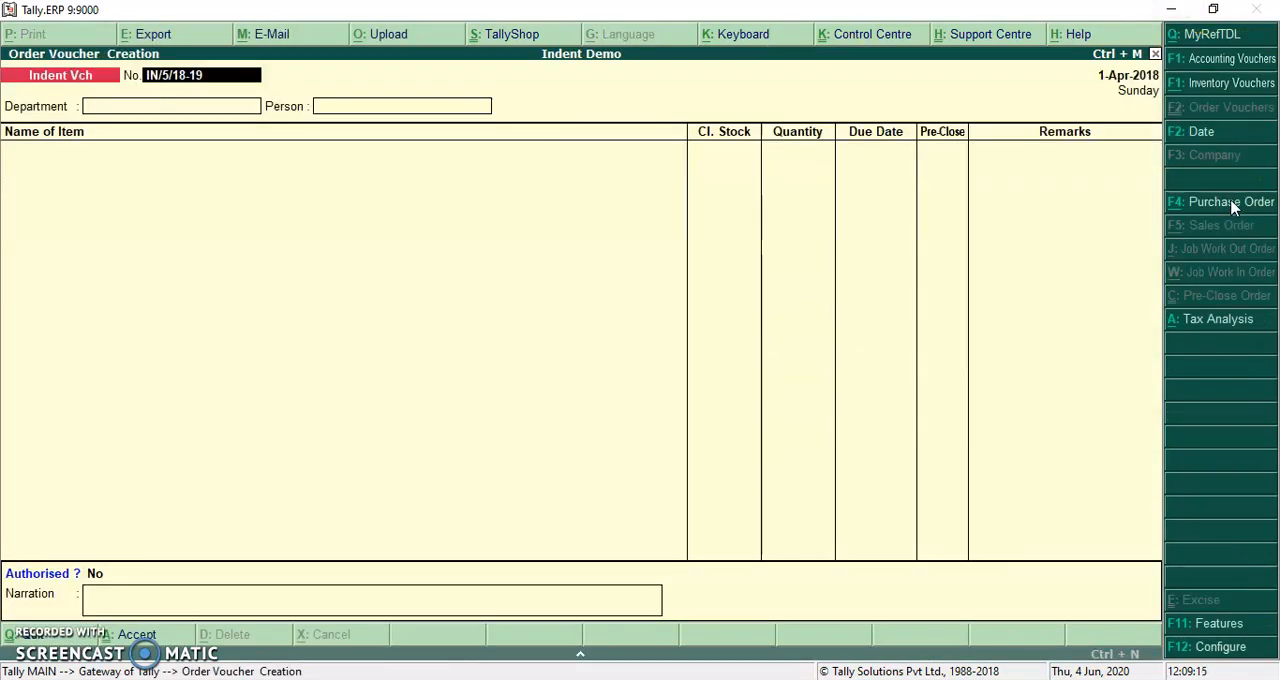
Keep the proposed voucher number, set the department to Printing, and select the indenting person
key("Return")
key("Return")
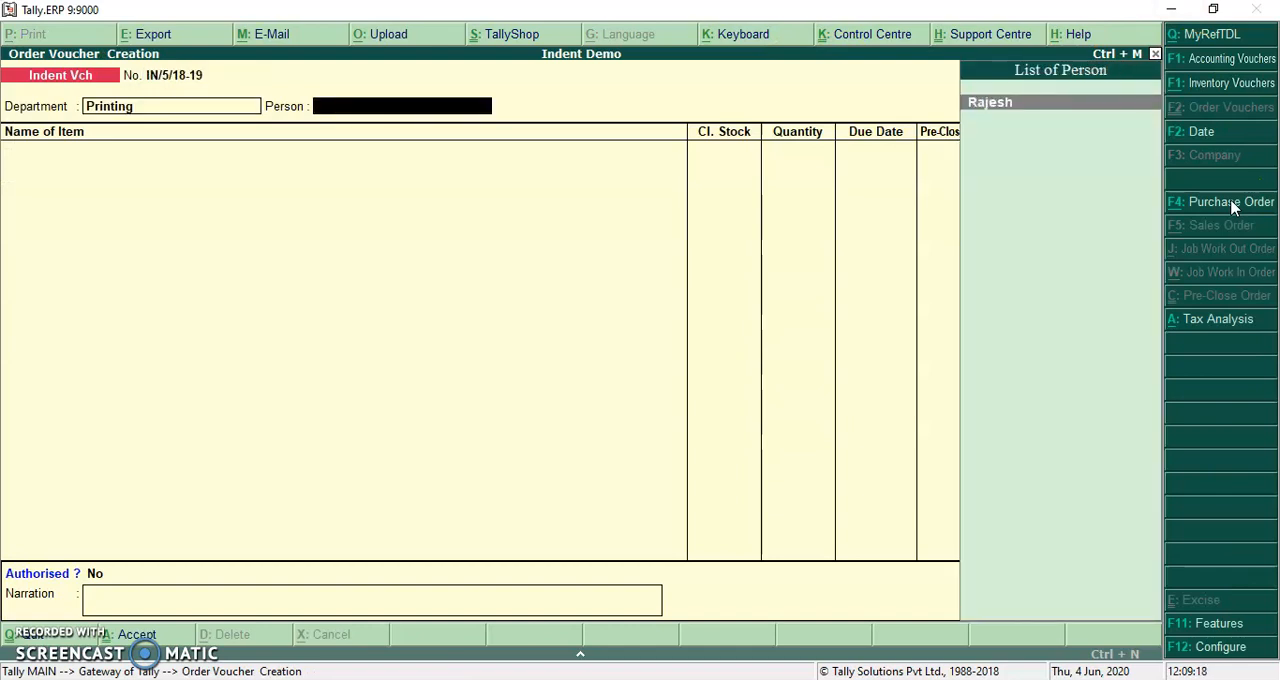
Add Item 001 to the indent with a quantity of 400 pcs and a due date of 1-Apr-2018
key("Return")
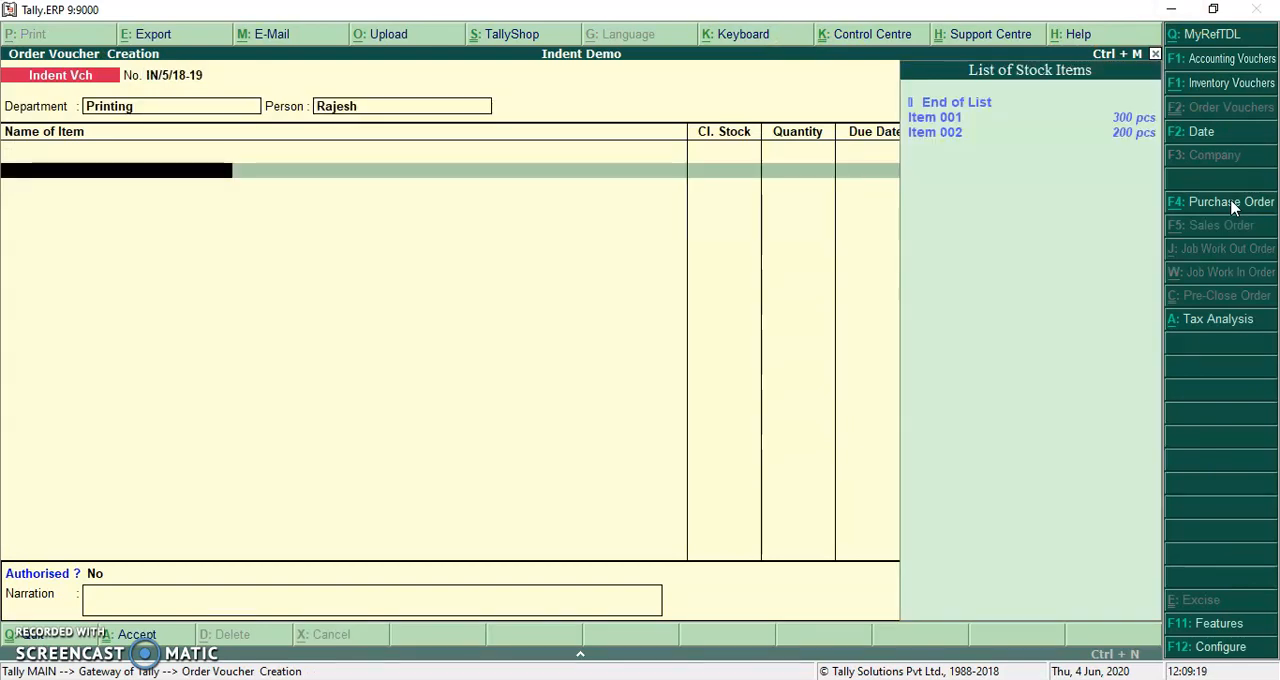
key("Return")
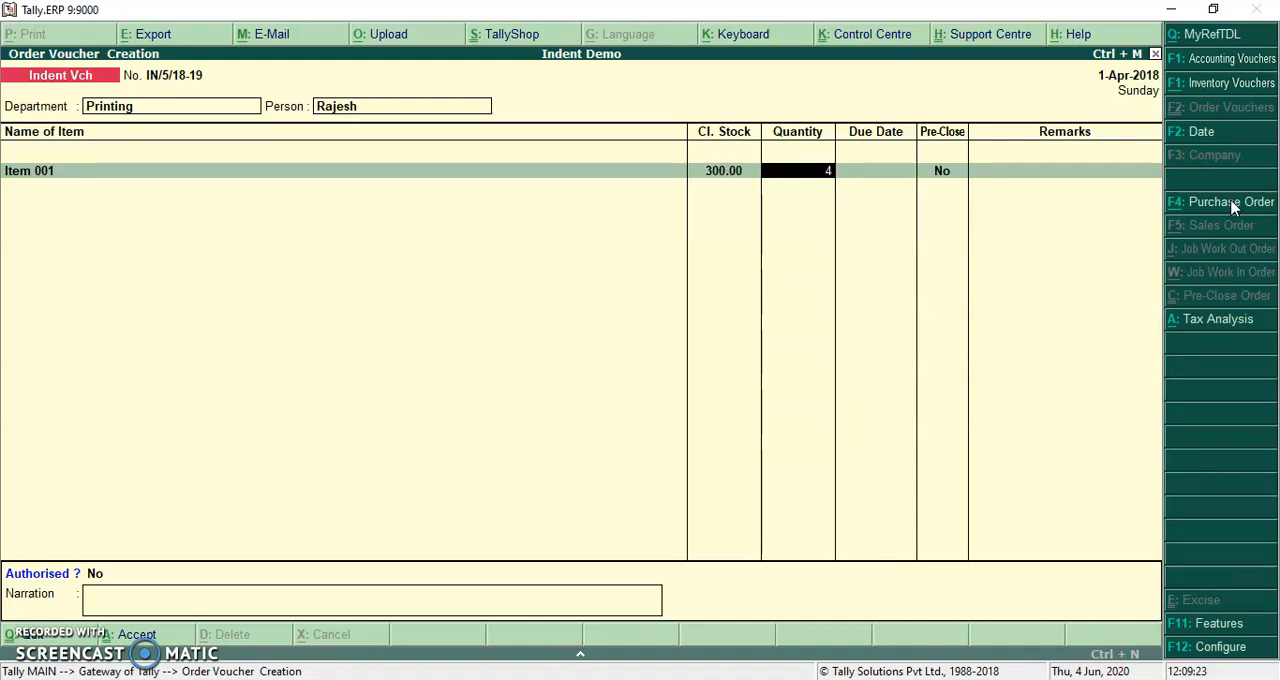
key("Return")
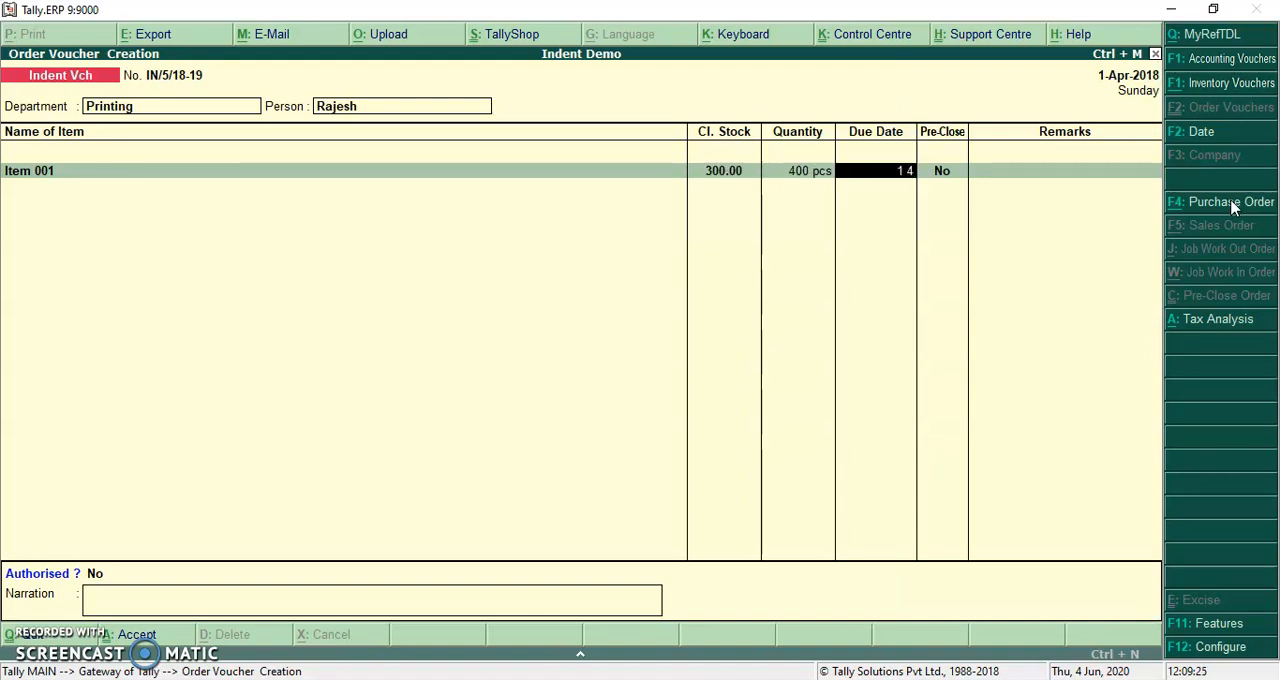
key("Return")
Add Item 002 to the indent with a quantity of 400 pcs and a due date of 1-Apr-2018
key("Return")
key("Return")
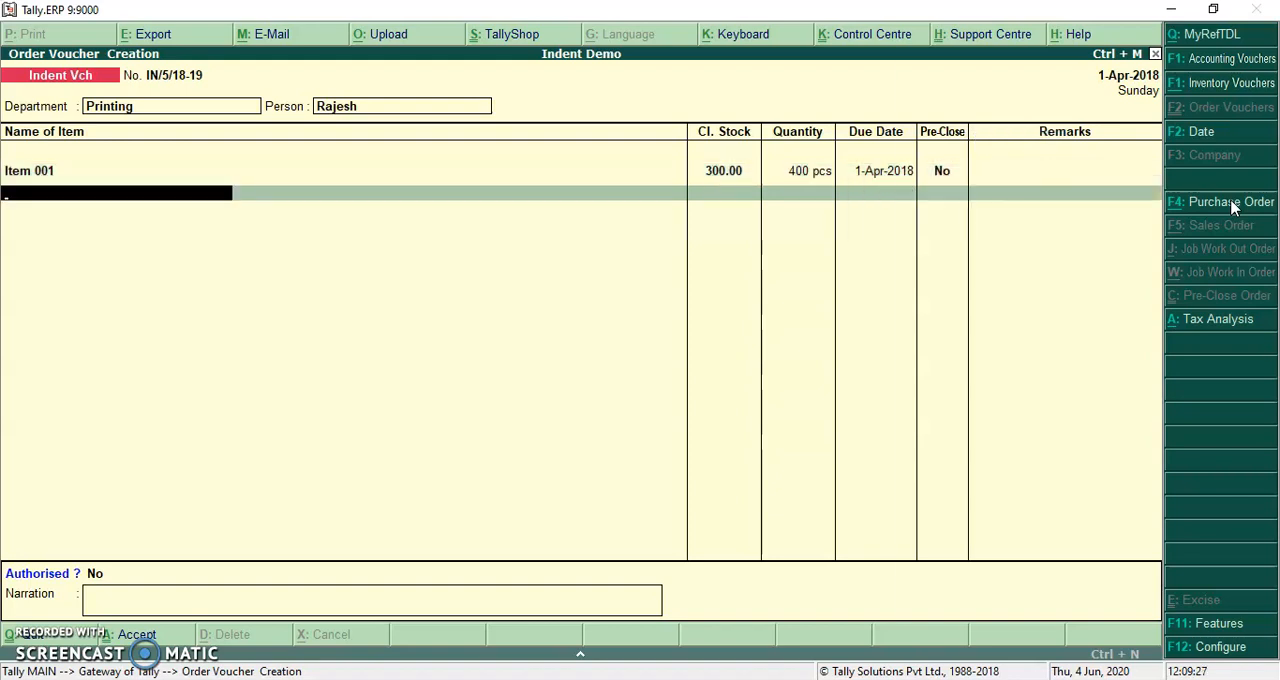
key("Down")
key("Return")
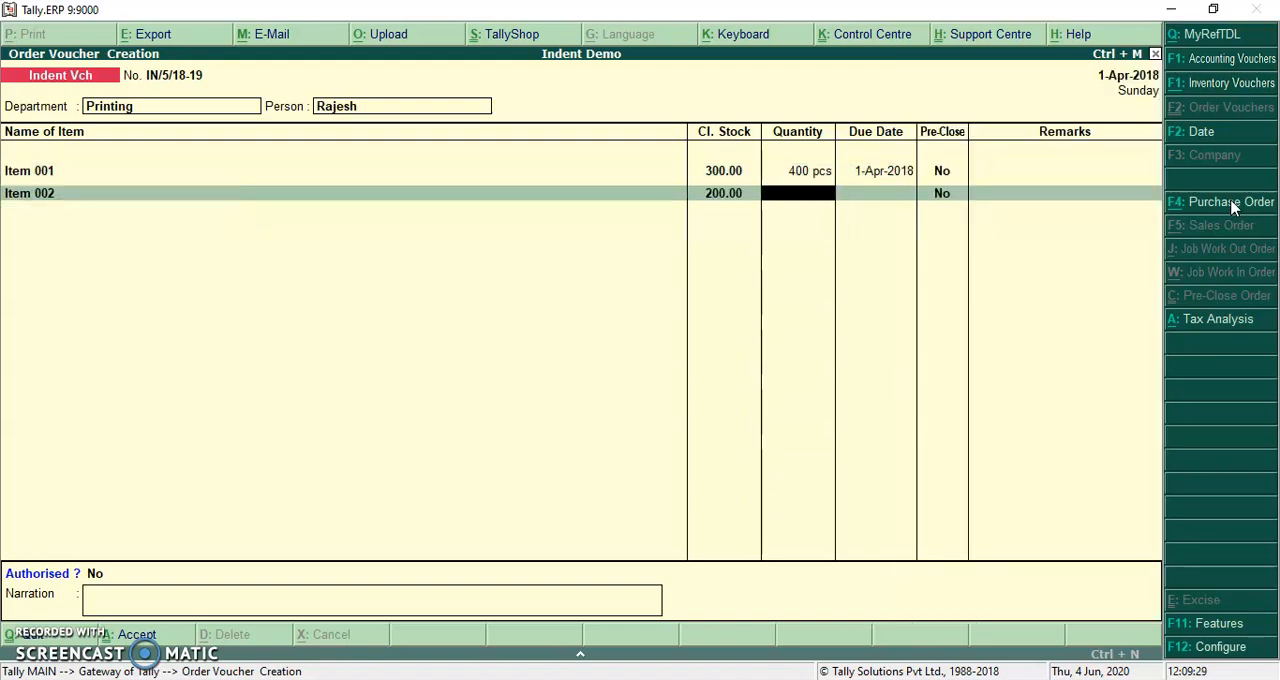
key("Return")
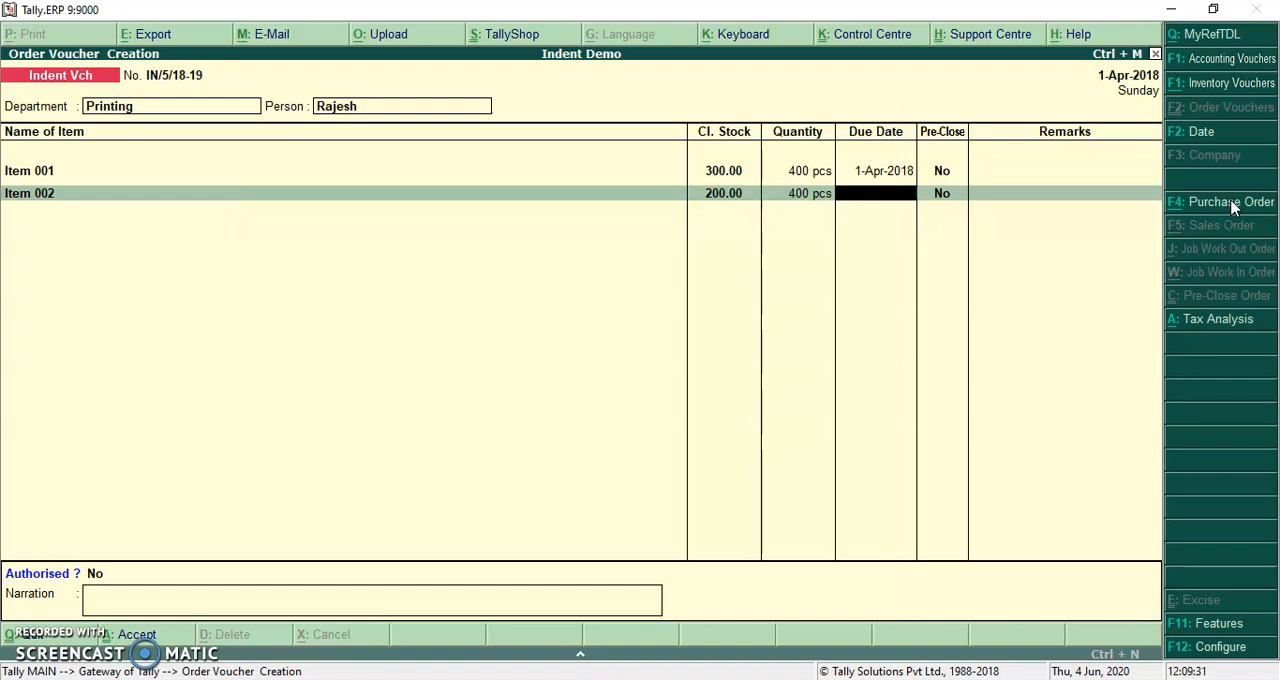
type("1")
End the item list, leave Authorised as No and the narration empty, and accept the indent voucher
key("Return")
key("Return")
key("Return")
key("Return")
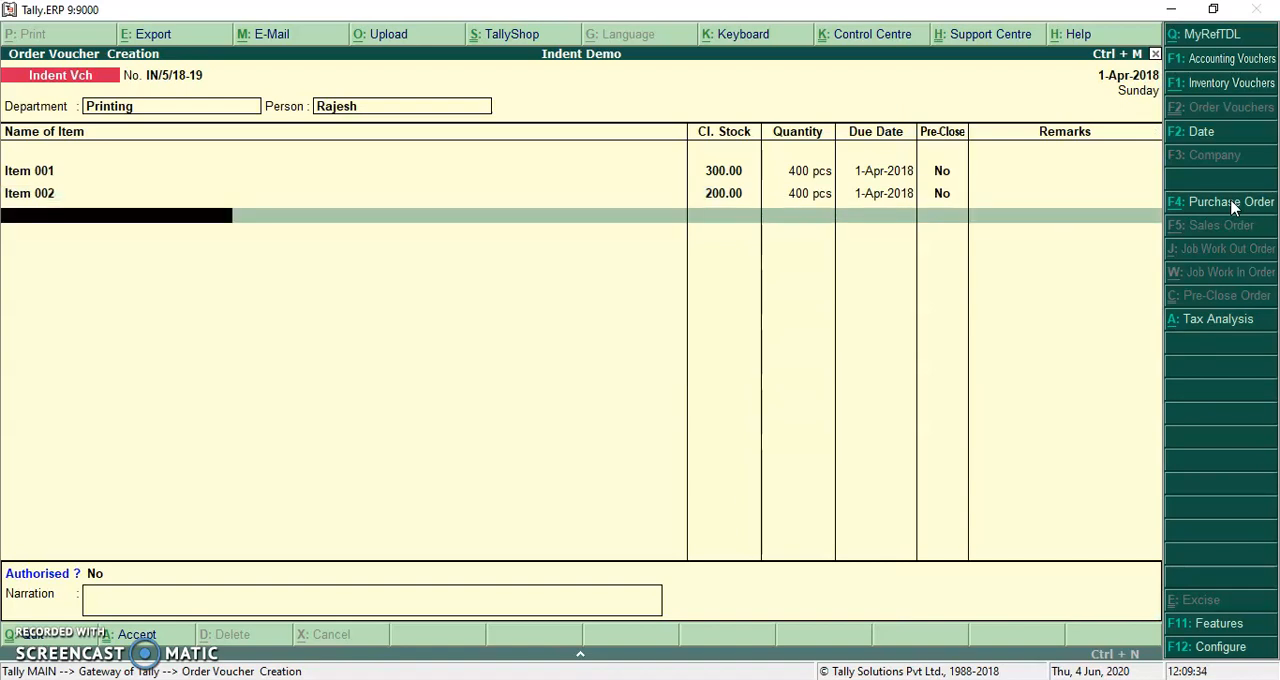
key("Return")
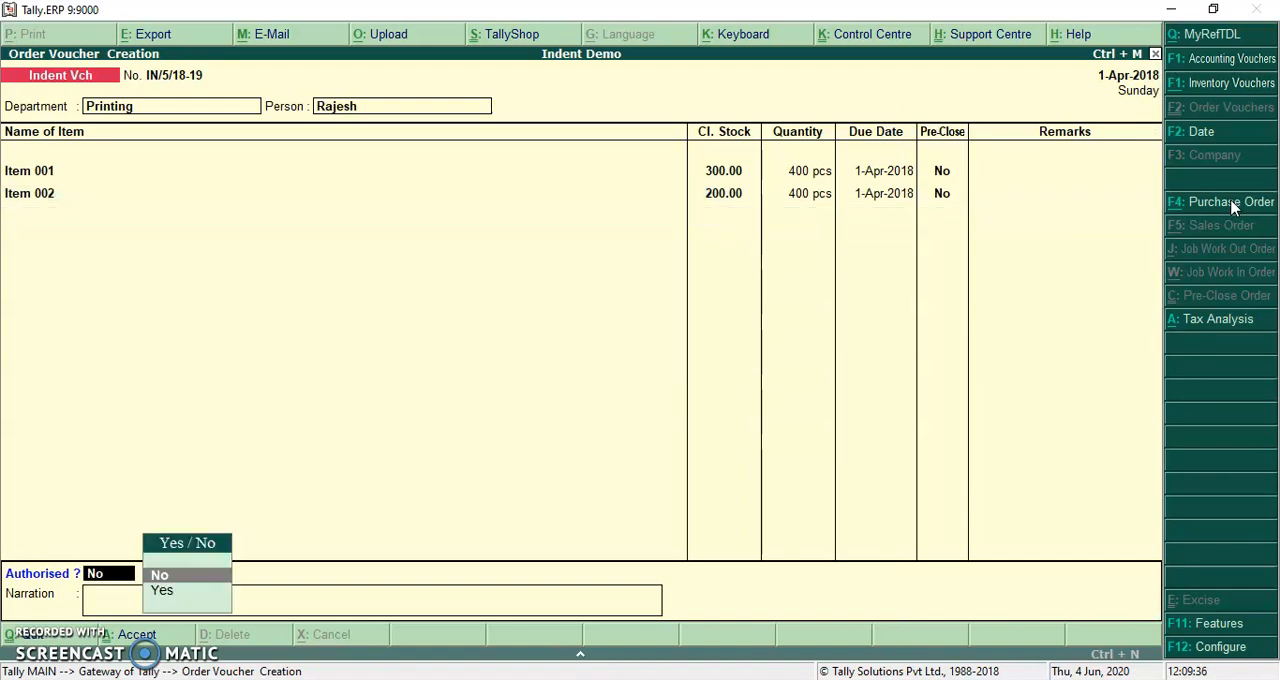
key("Return")
key("Return")
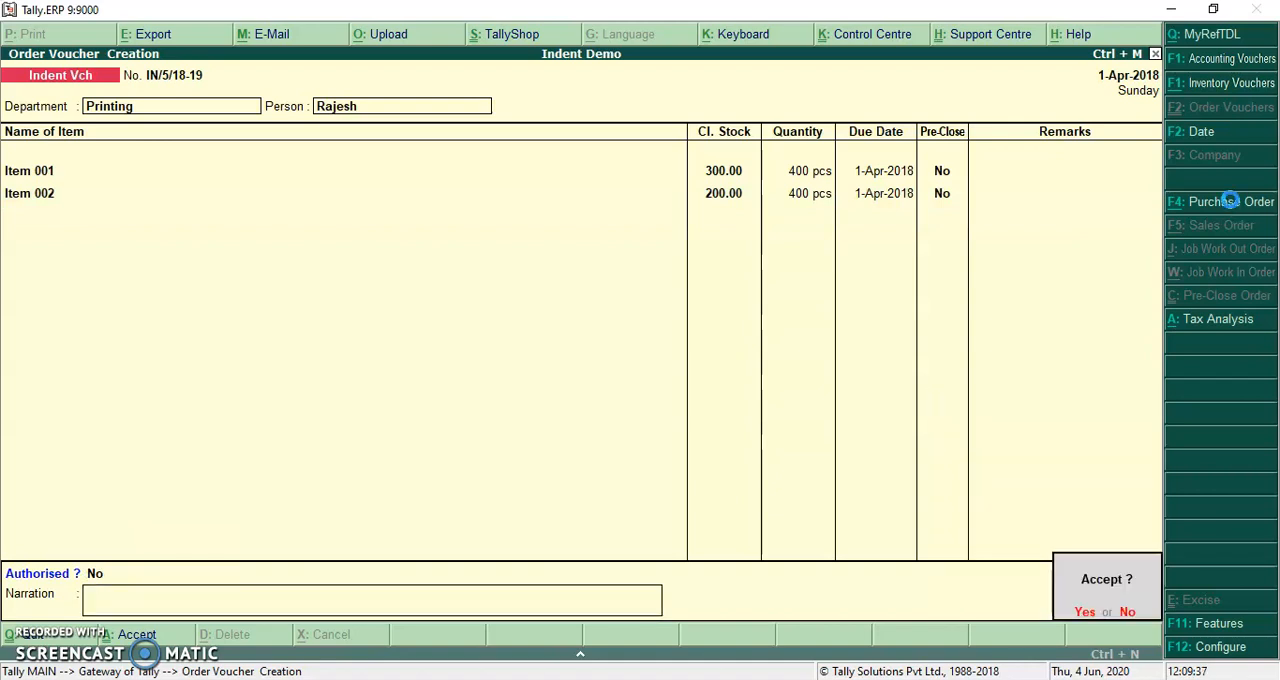
Quit voucher creation and display the UnAuthorised Indent report from the indent reports
key("Return")
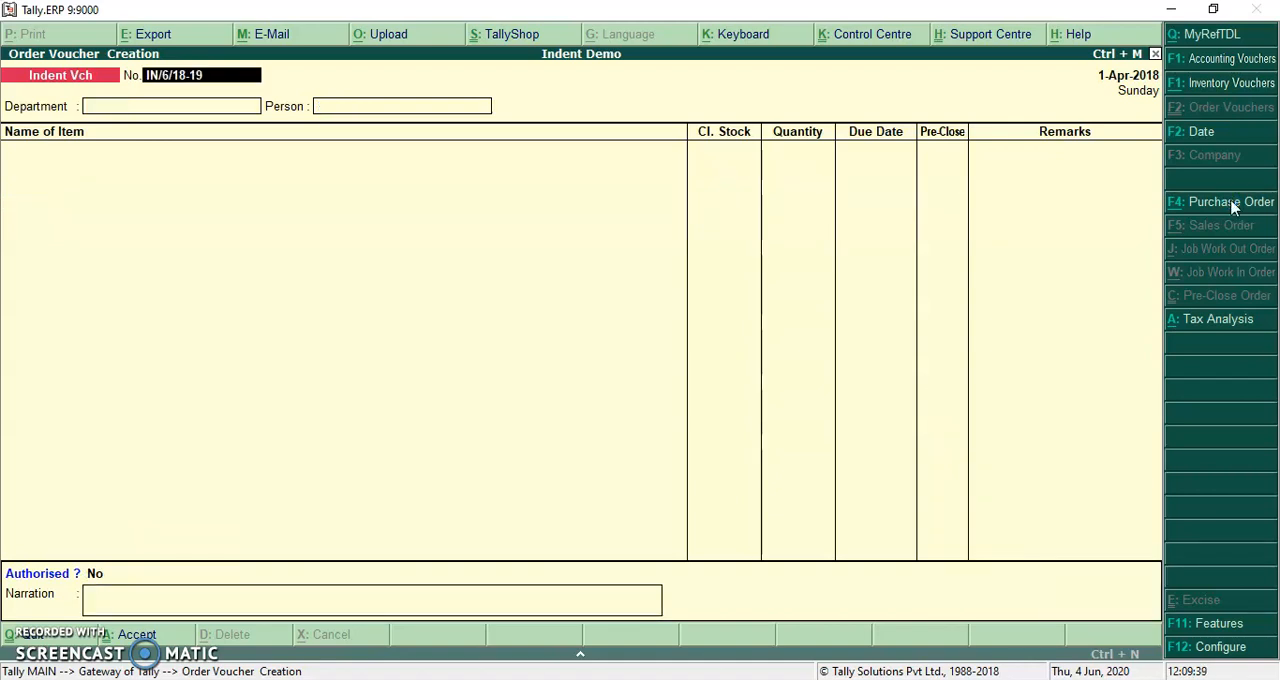
key("Escape")
key("Return")
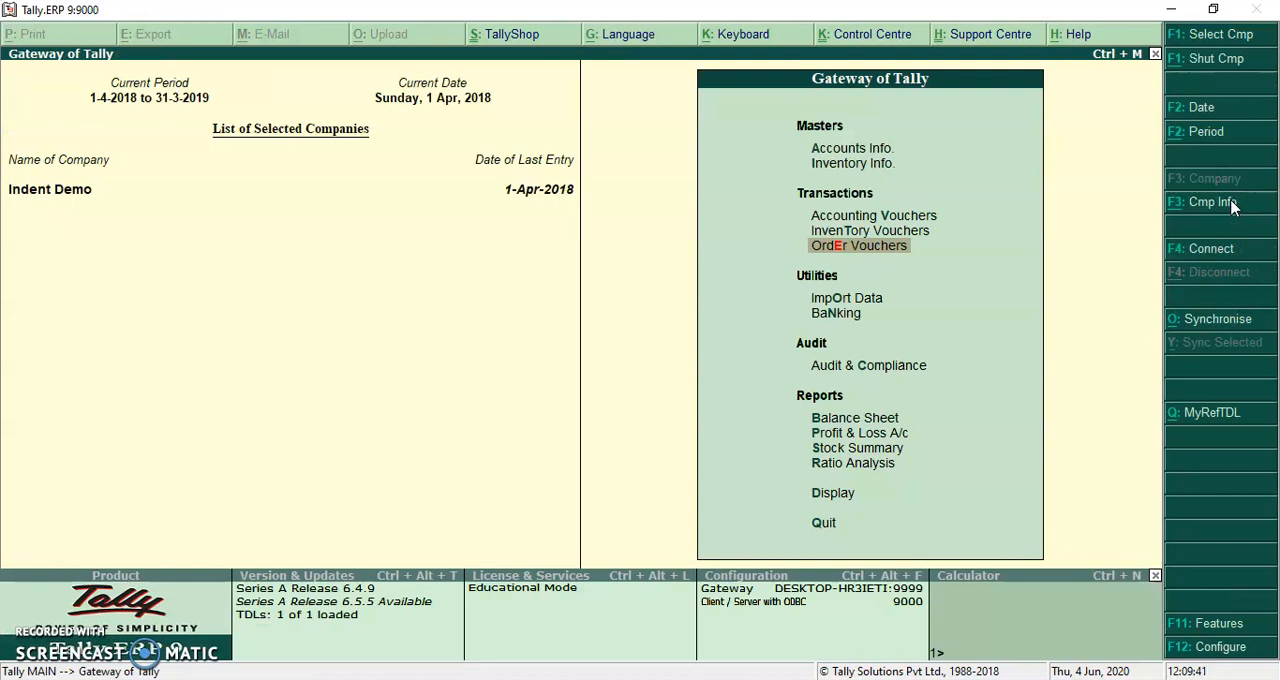
key("Up")
key("Up")
key("Up")
key("Up")
key("Up")
key("Up")
key("Return")
key("Up")
key("Up")
key("Return")
key("Down")
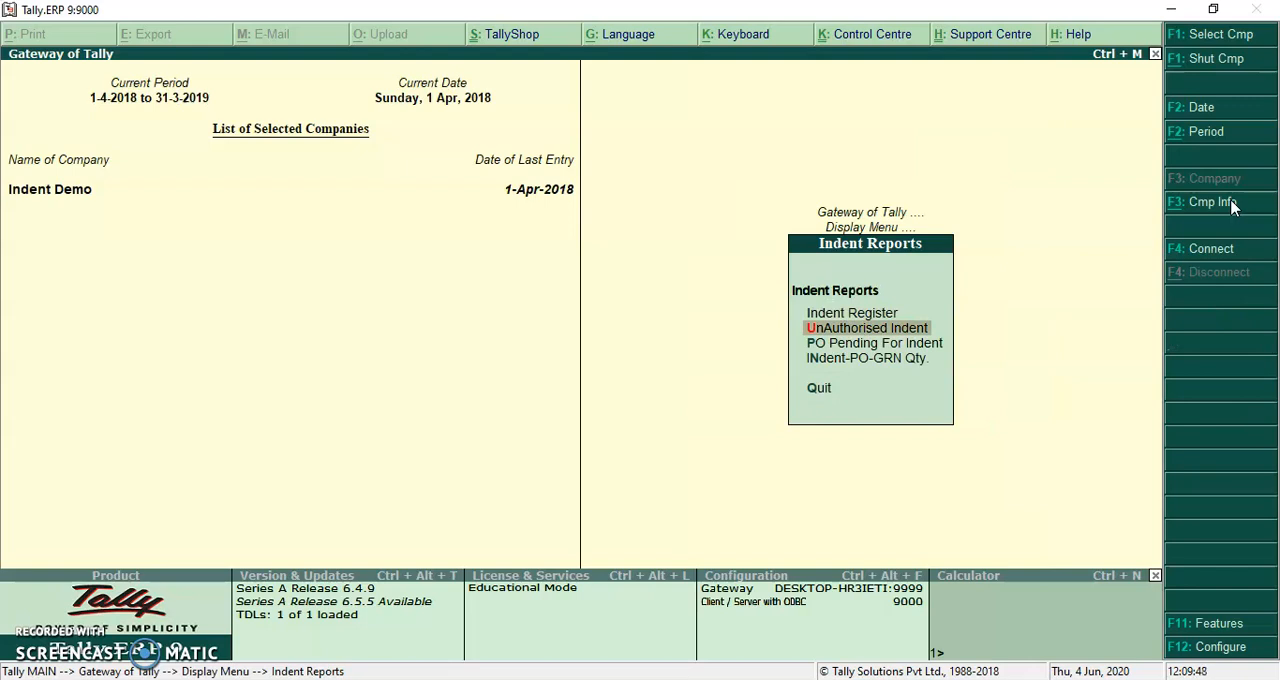
key("Return")
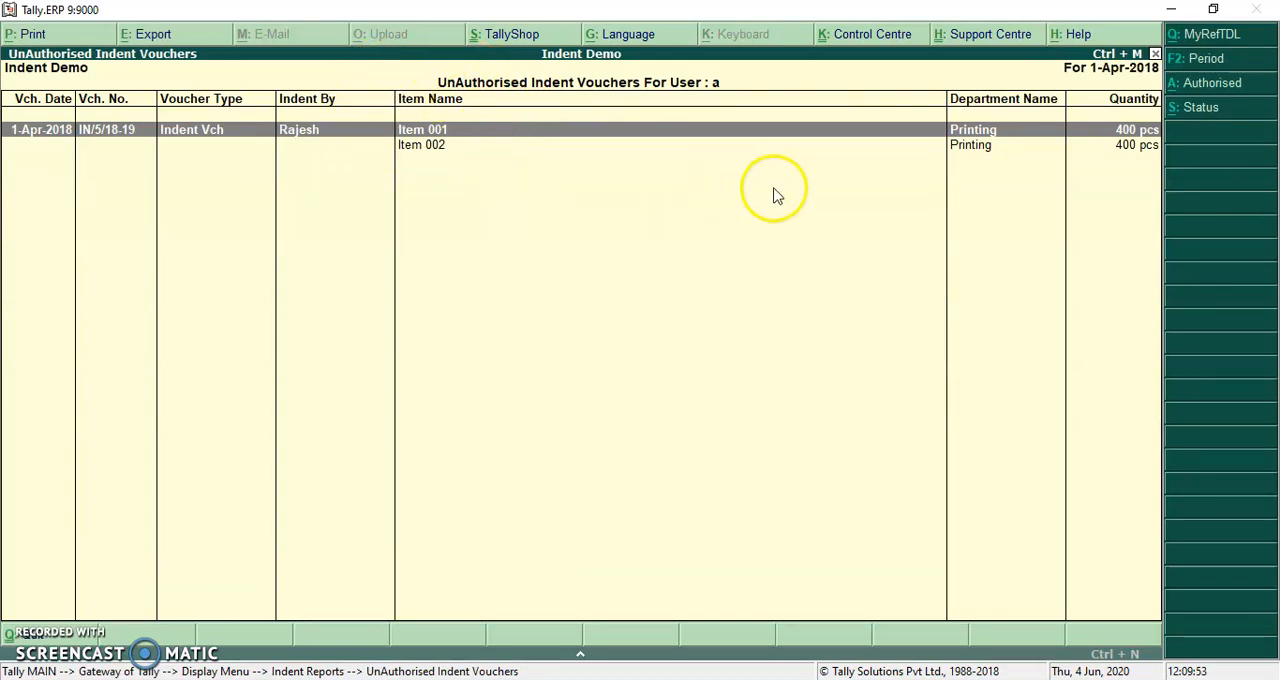
Show indents of status All in the report and go through the approved and pending vouchers
left_click(1205, 108)
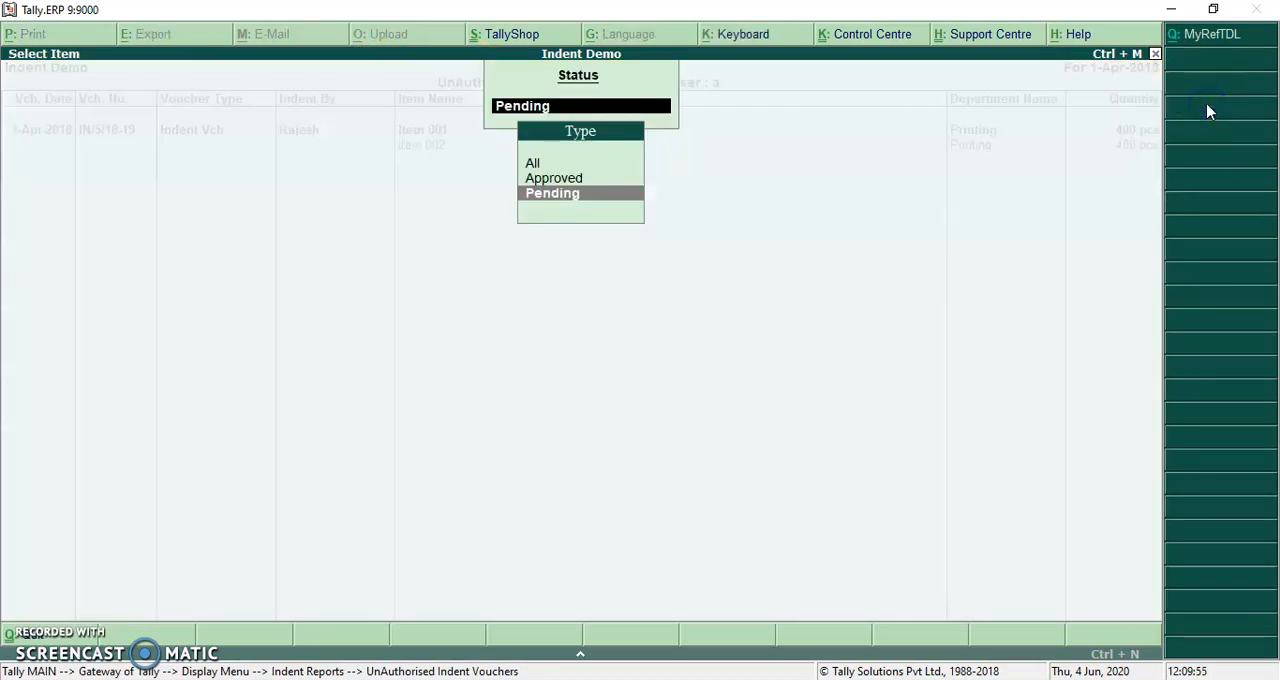
key("Up")
key("Up")
key("Return")
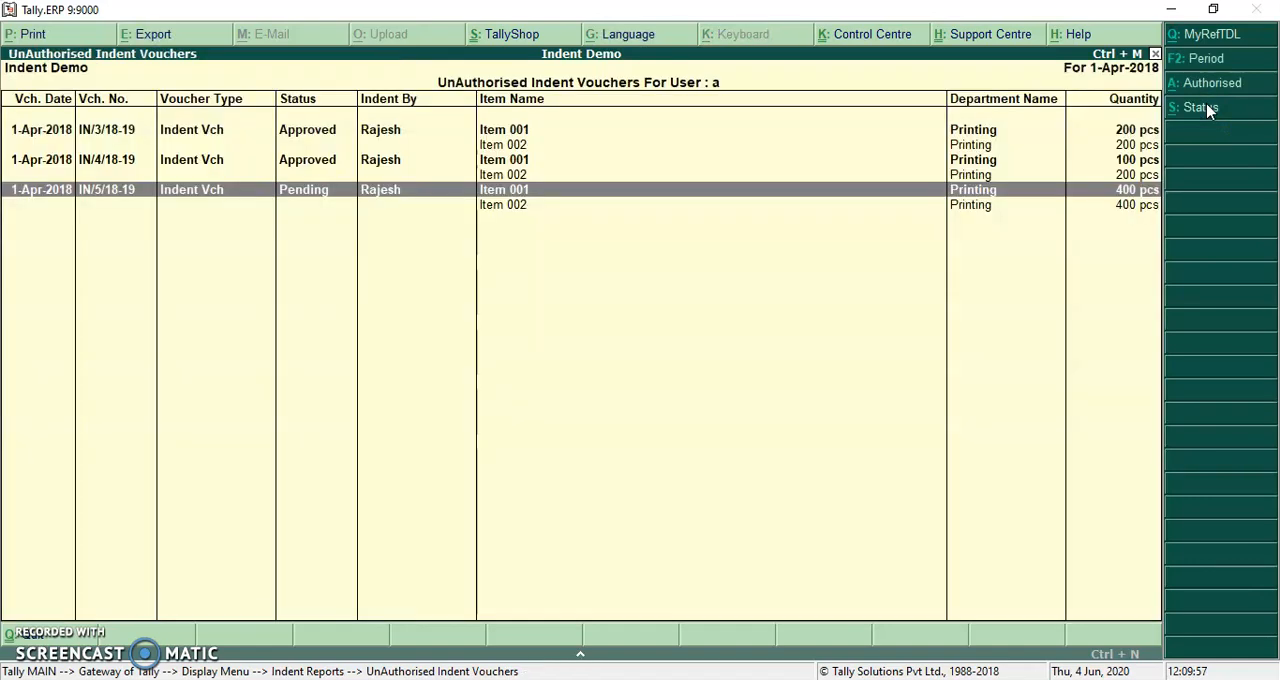
left_click(331, 140)
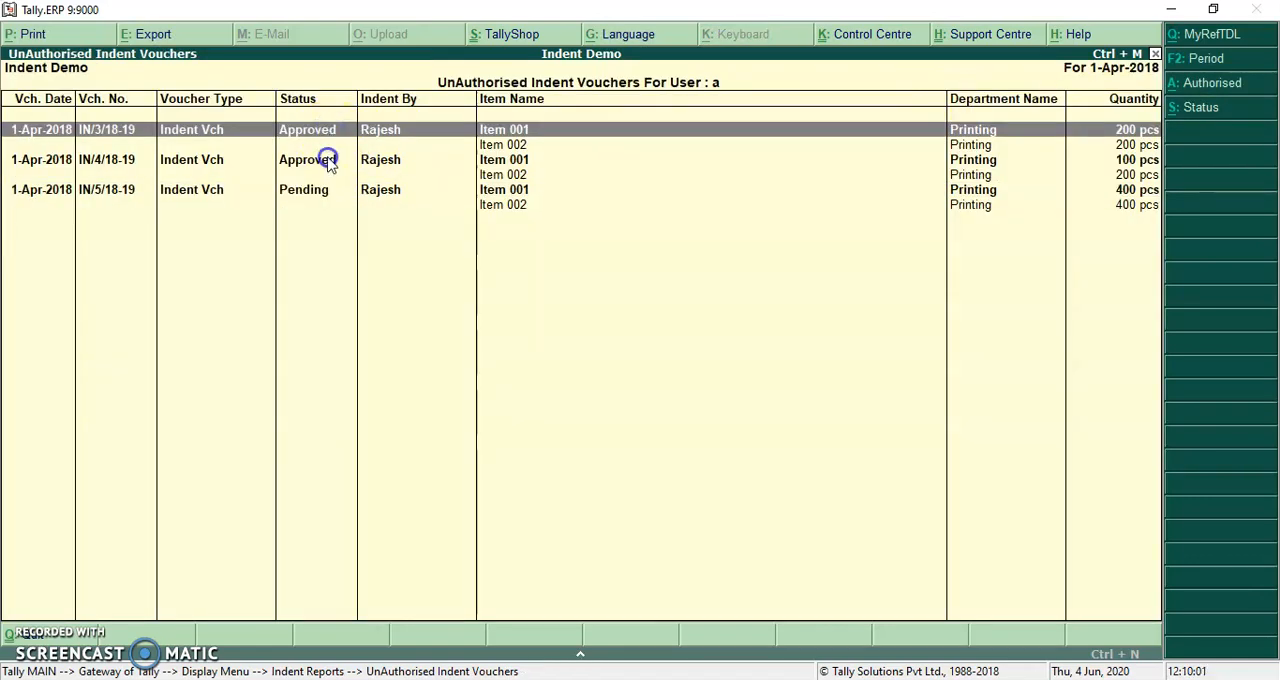
left_click(329, 160)
left_click(315, 192)
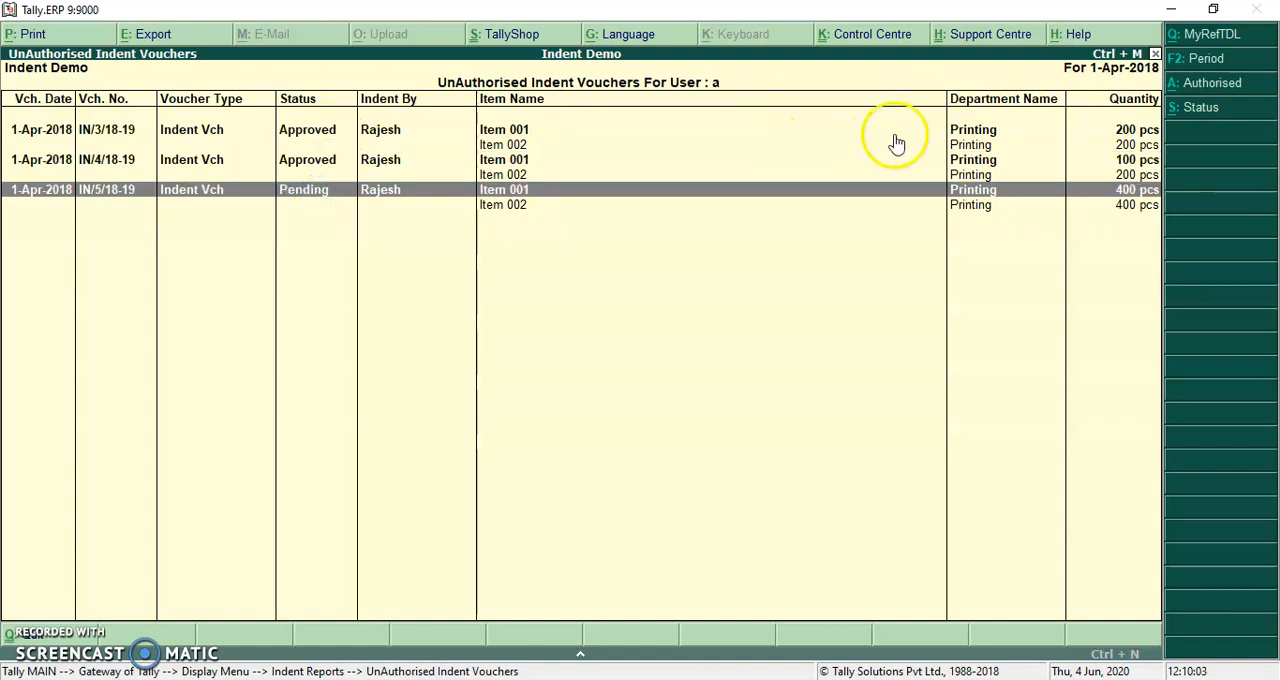
Filter the report to Approved indents, review them, and return to the Indent Reports menu
left_click(1236, 112)
key("Down")
key("Return")
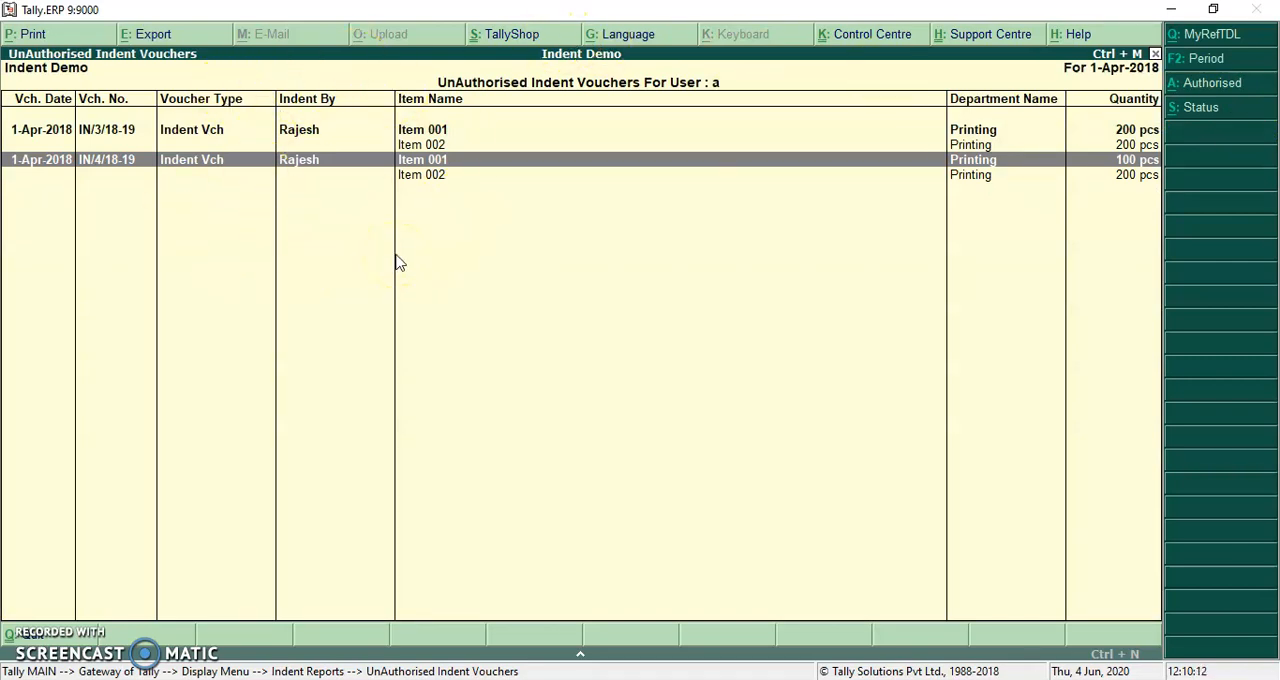
key("Escape")
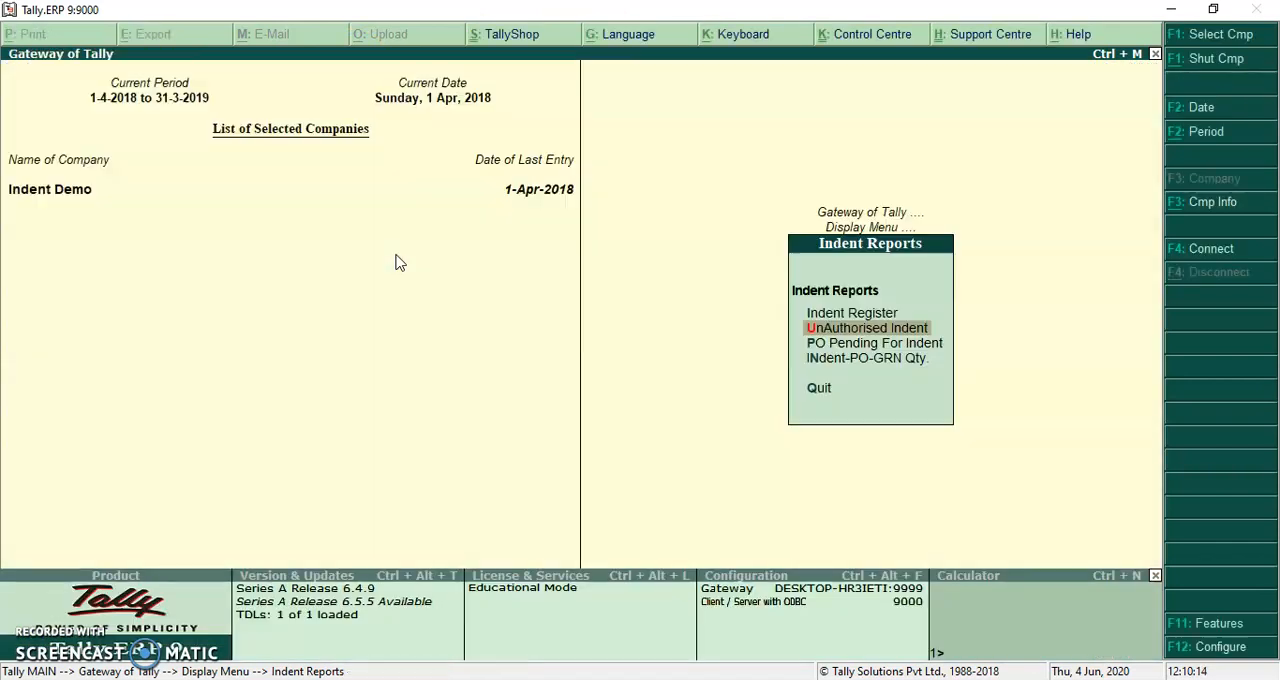
Display the UnAuthorised Indent report and filter its vouchers to status Approved
key("Return")
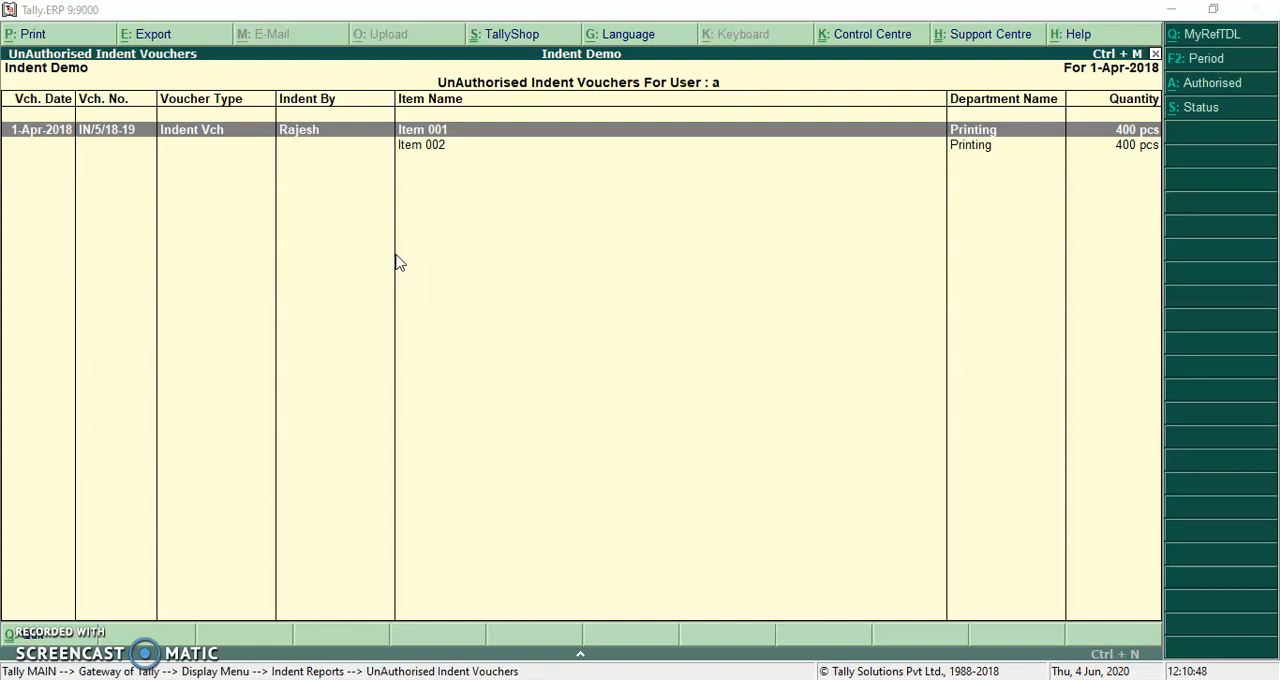
left_click(617, 240)
left_click(1068, 168)
left_click(1204, 123)
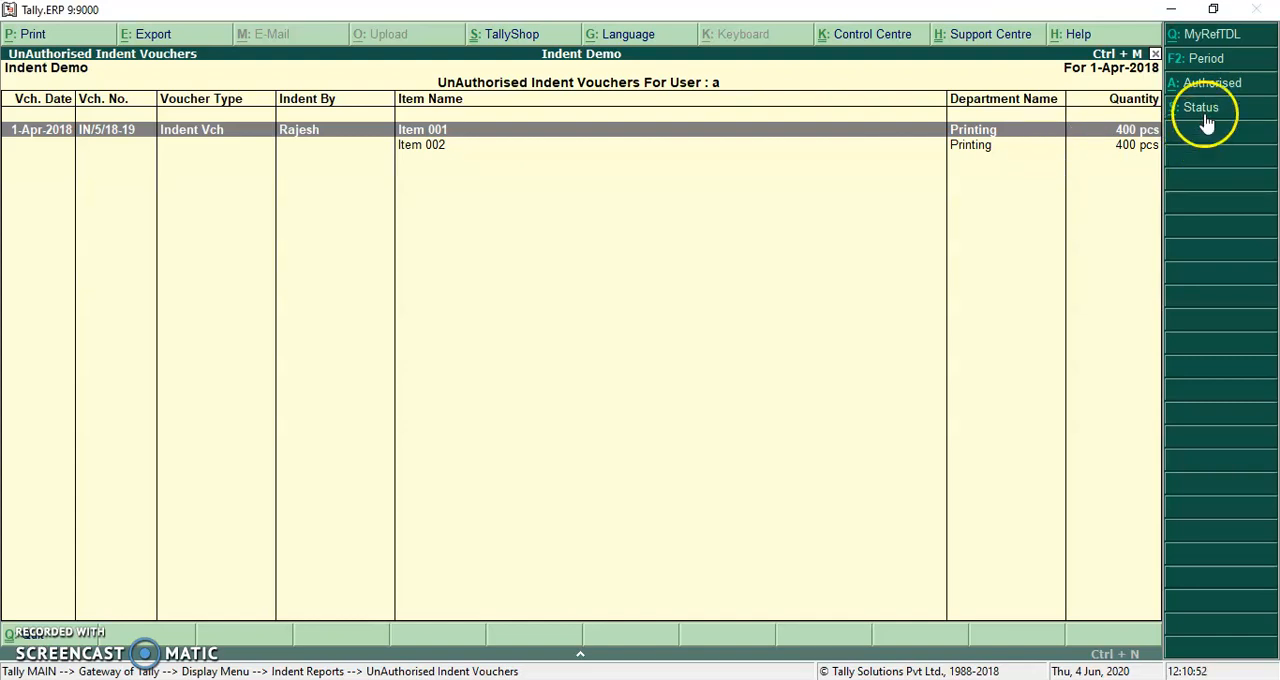
key("Up")
key("Return")
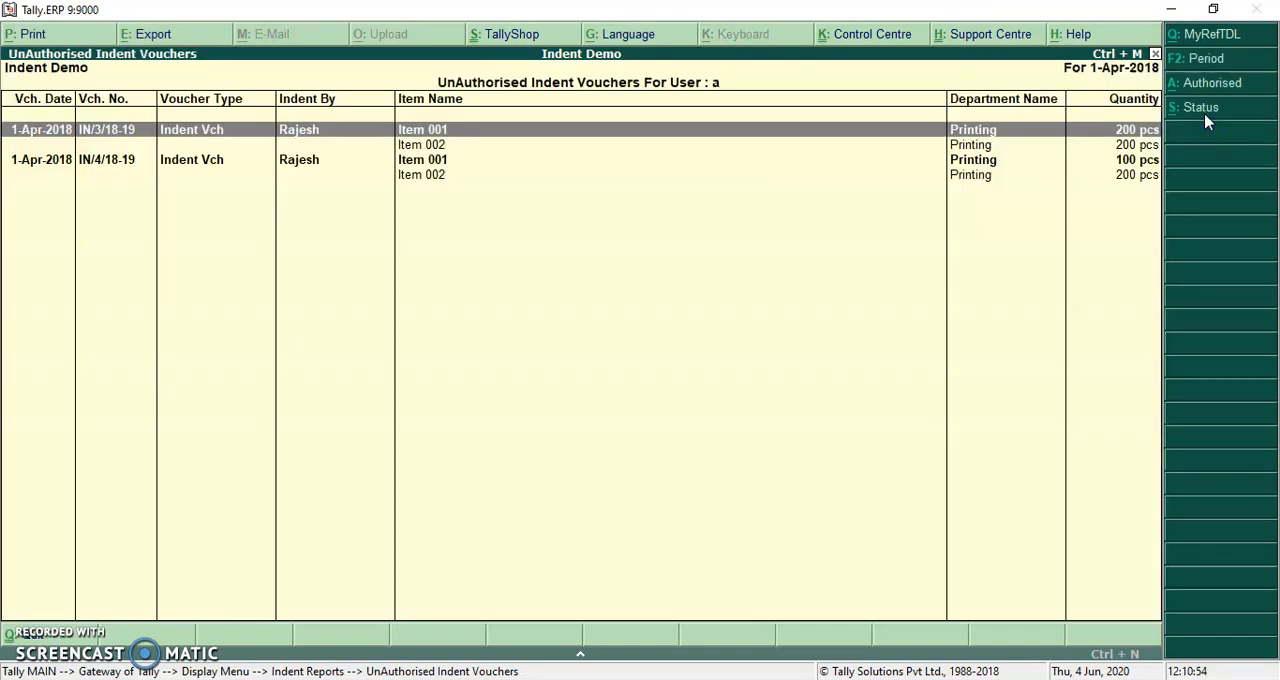
Try to print the approved indent for 100 pcs of Item 001 from this report, and return to the Indent Reports menu
key("Down")
key("Return")
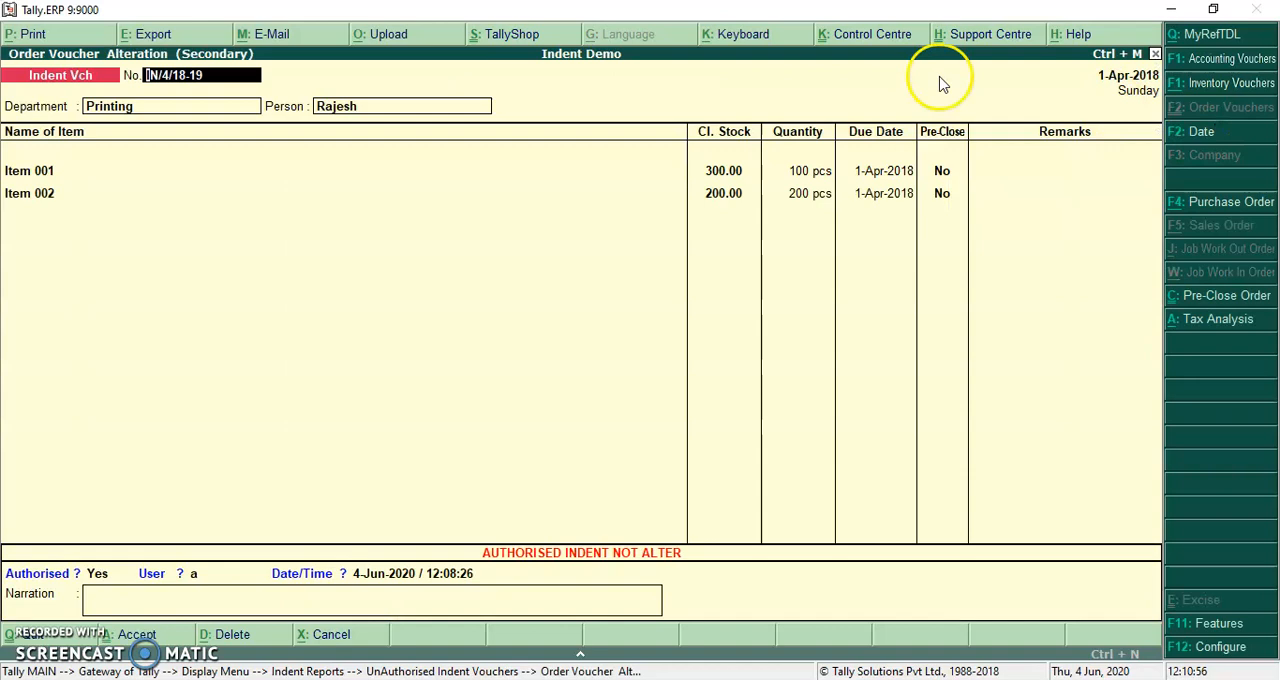
left_click(79, 36)
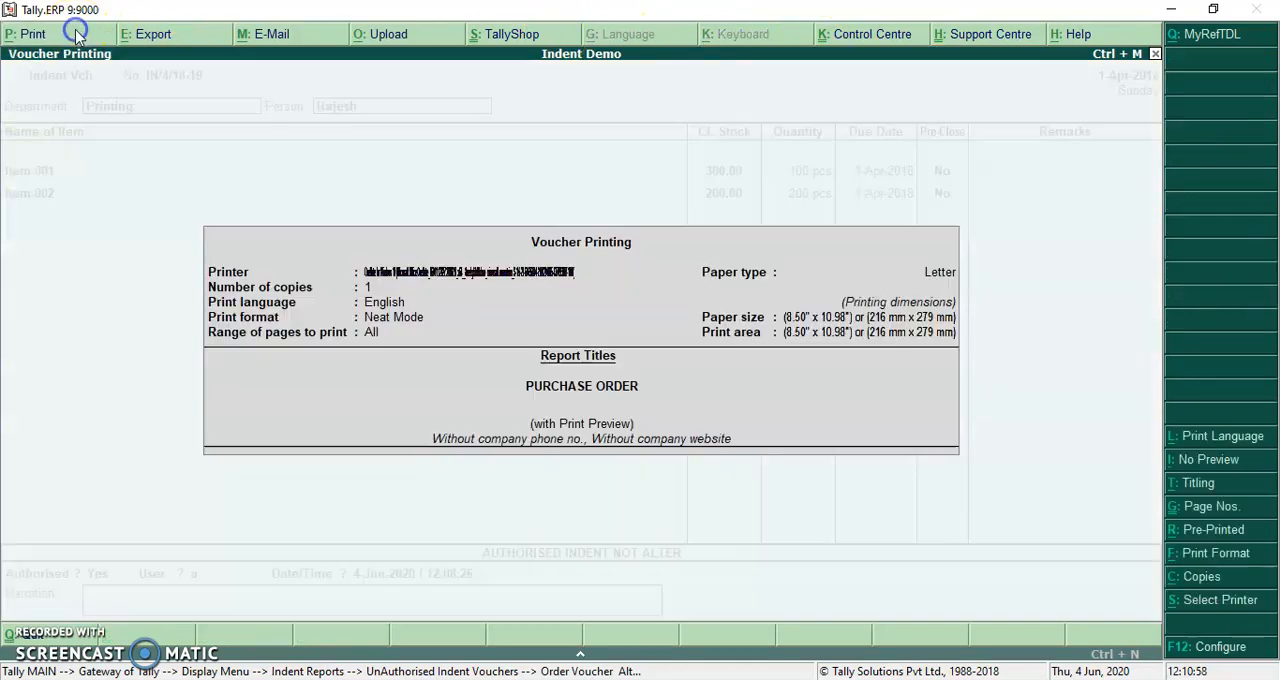
key("Escape")
key("Escape")
key("Return")
key("Escape")
Display the Indent Register, go through its vouchers, and open the approved indent for 100 pcs of Item 001
key("Up")
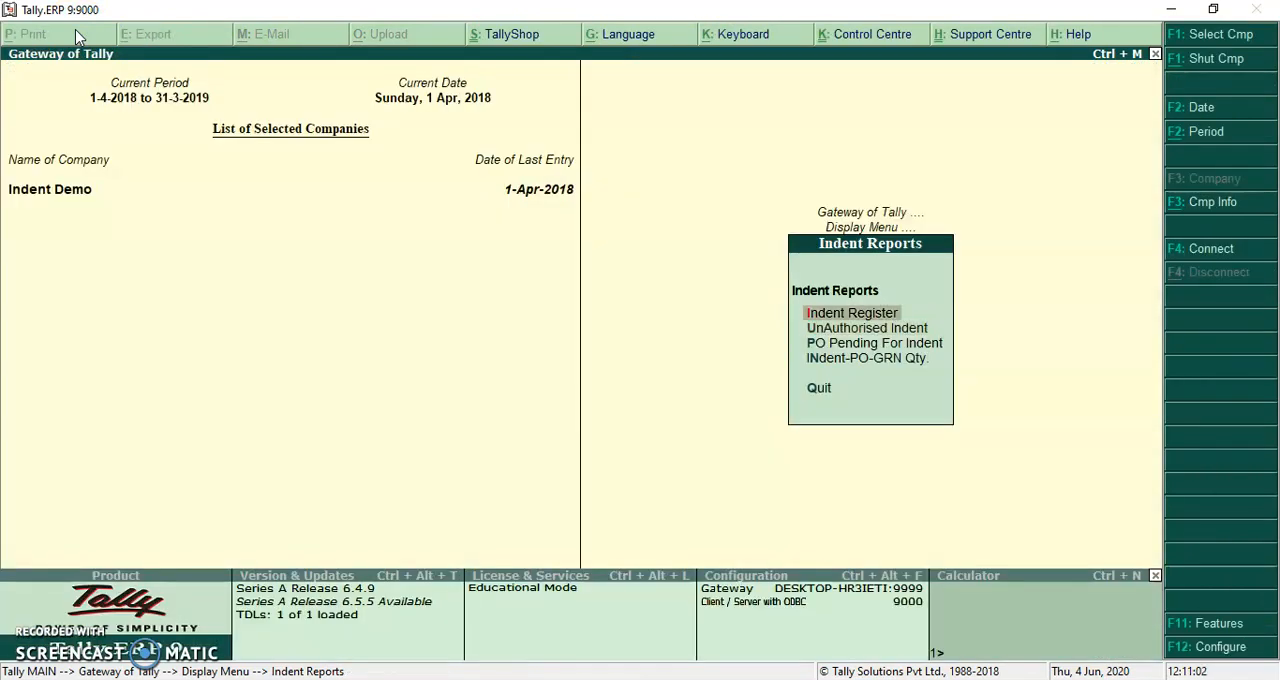
key("Return")
key("Down")
key("Down")
key("Down")
key("Down")
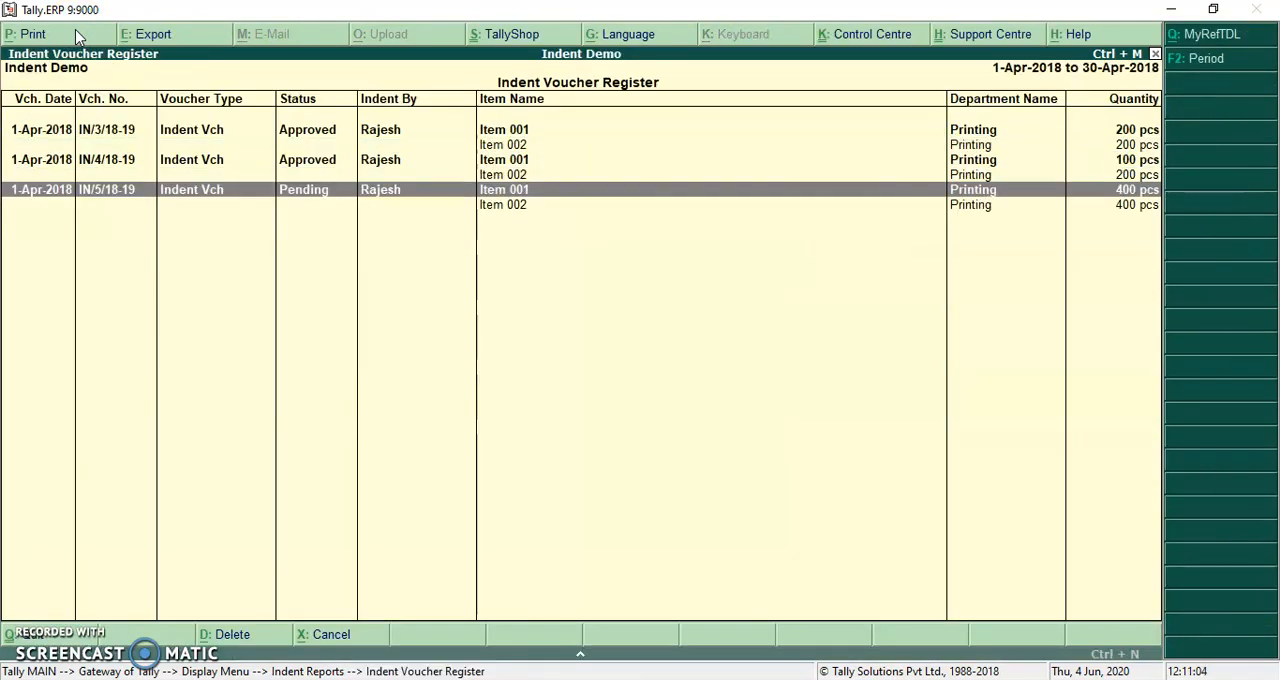
key("Up")
key("Up")
key("Return")
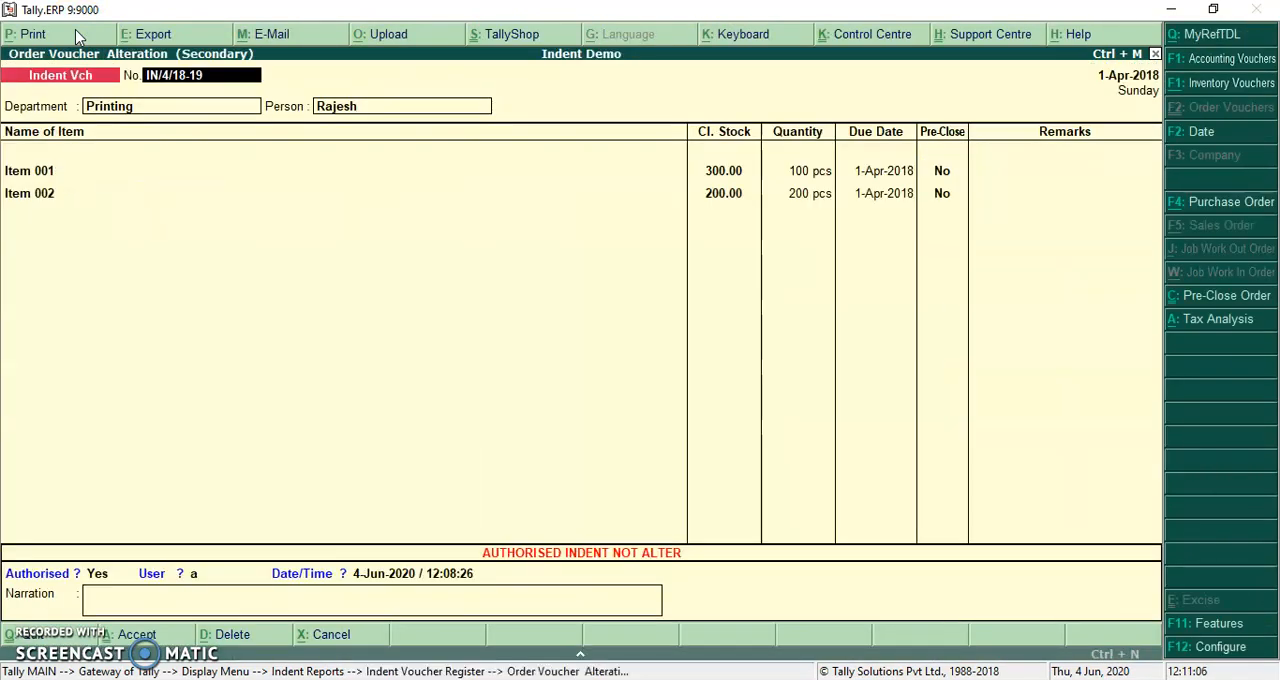
Preview the indent's printout, zoom in to examine it, and return to the Indent Voucher Register
left_click(76, 40)
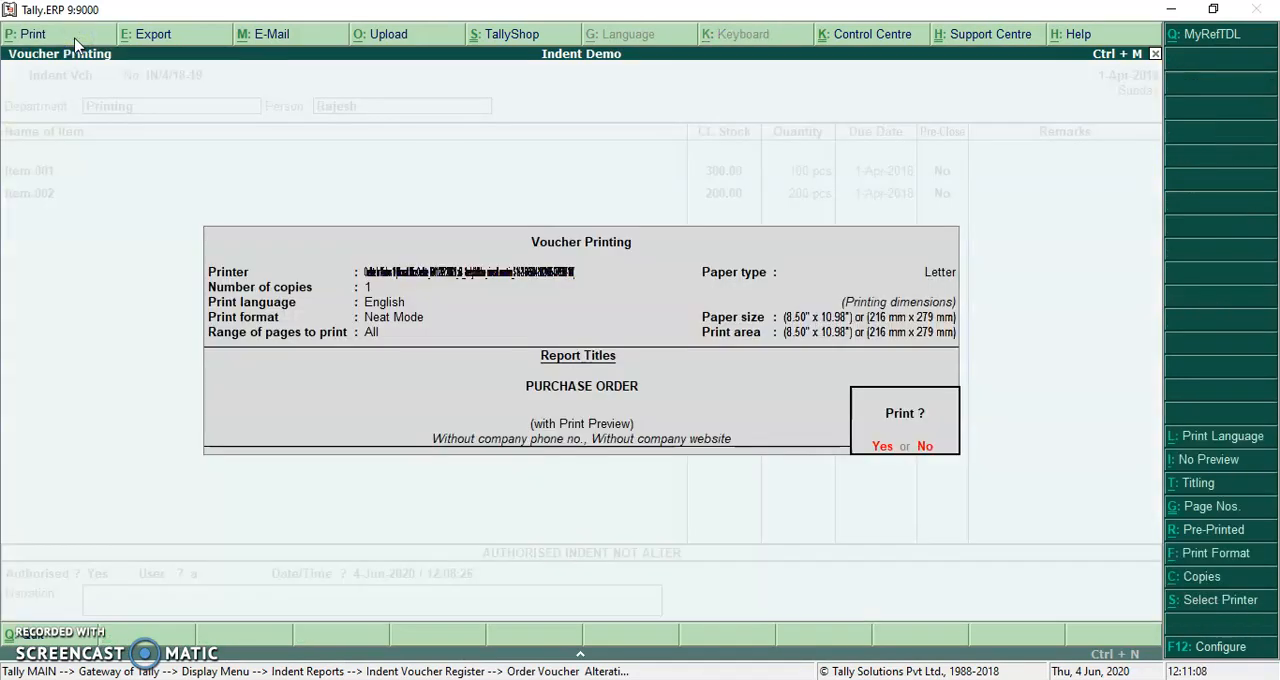
left_click(90, 56)
key("Return")
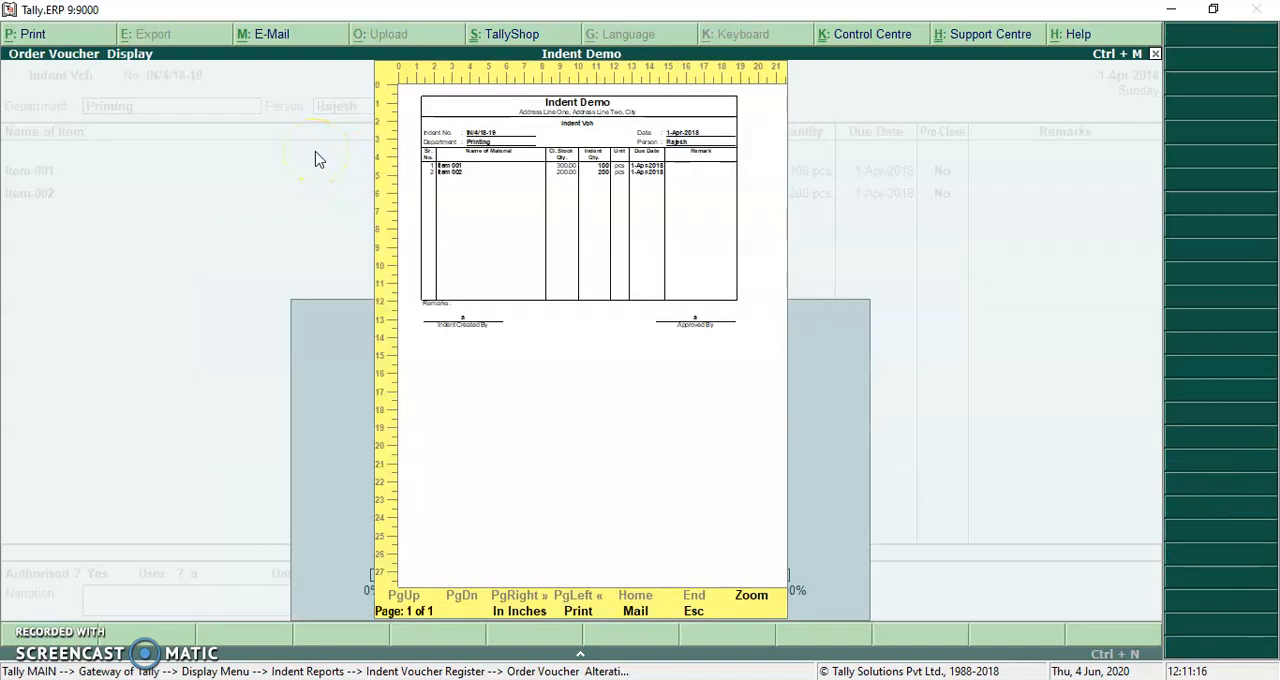
key("alt+z")
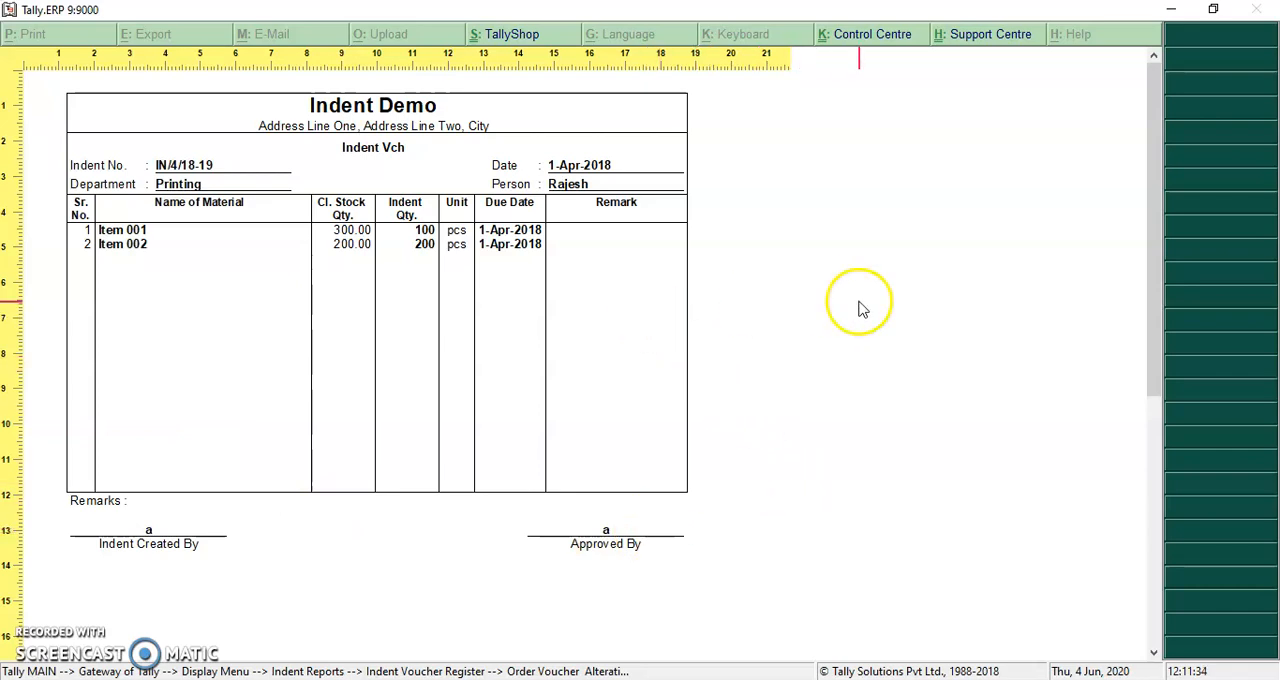
key("alt+z")
key("Escape")
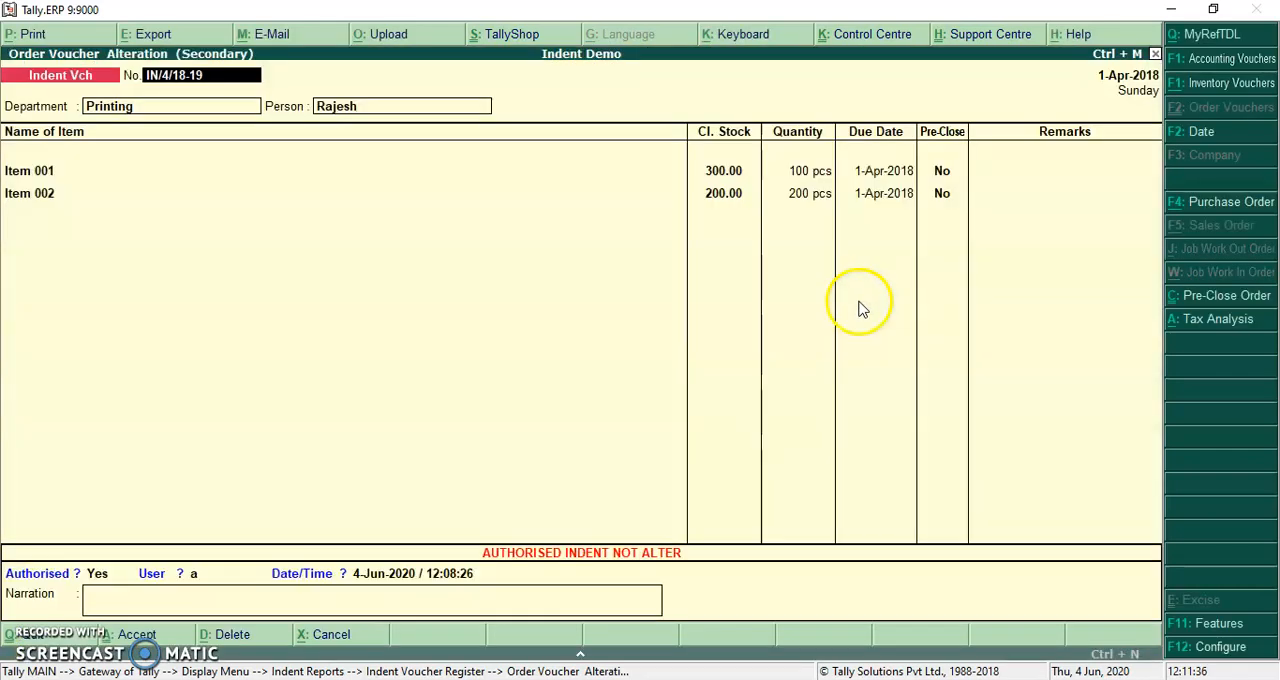
key("Escape")
key("y")
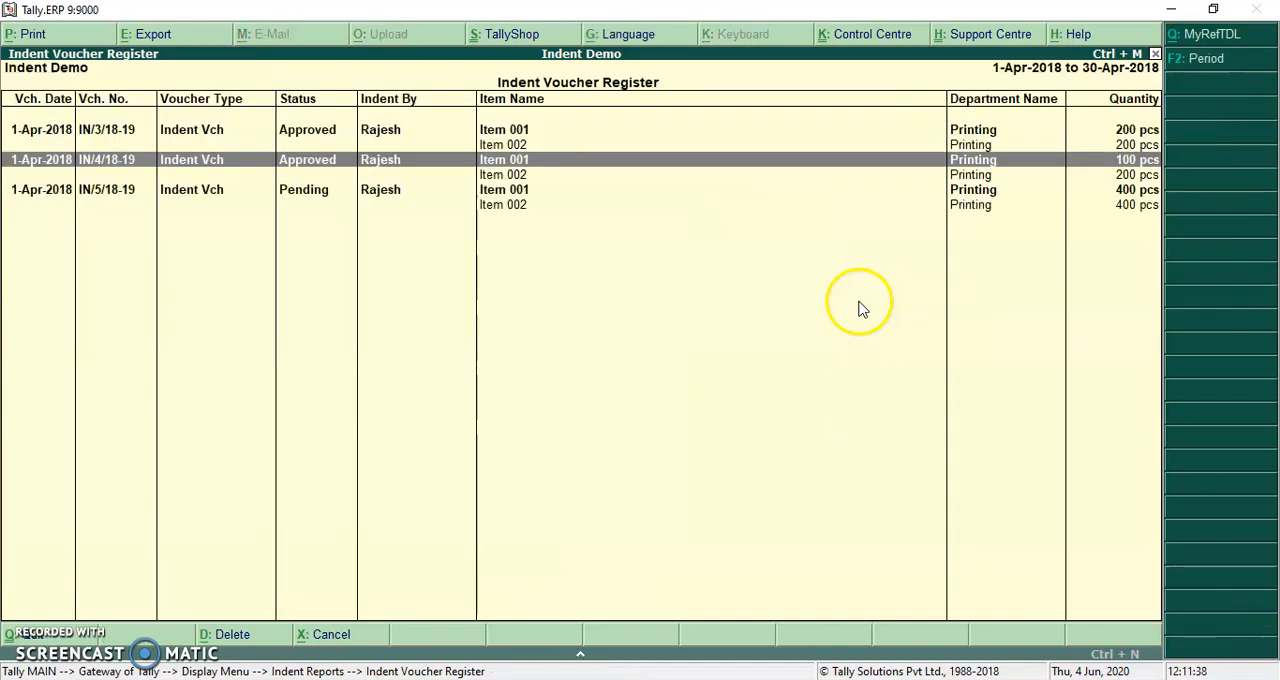